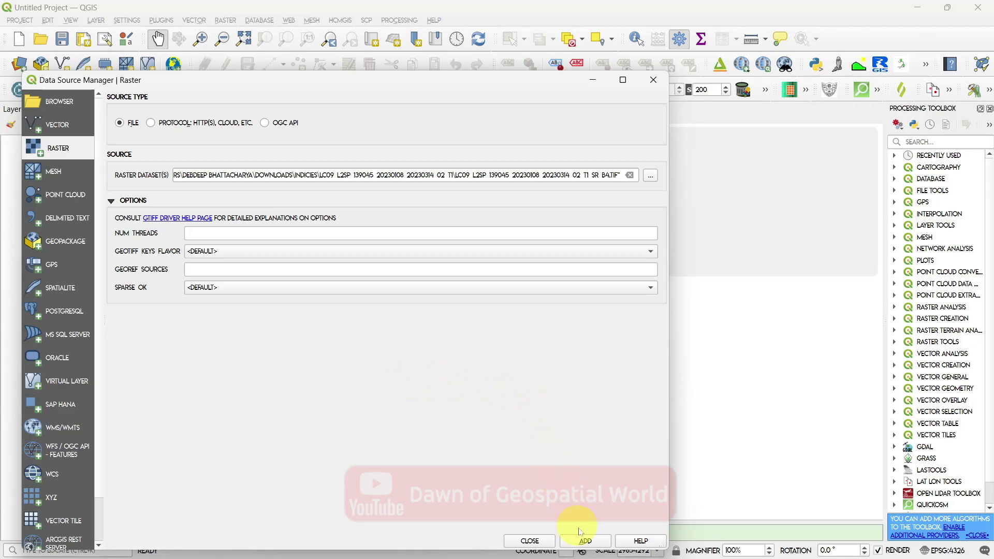
# - Add the Landsat 9 B4 and B5 band rasters to the QGIS project and close the Data Source Manager
pyautogui.click(586, 542)
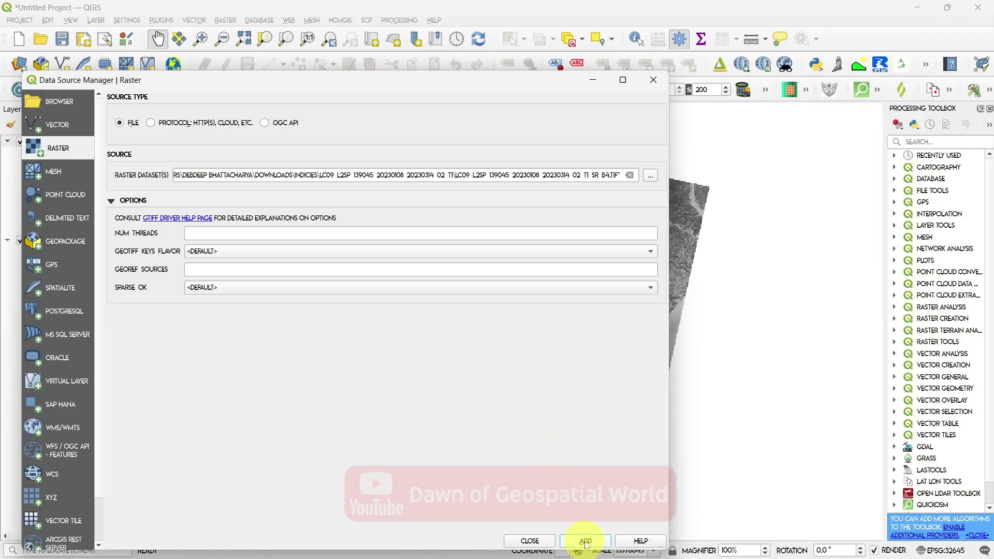
pyautogui.click(538, 541)
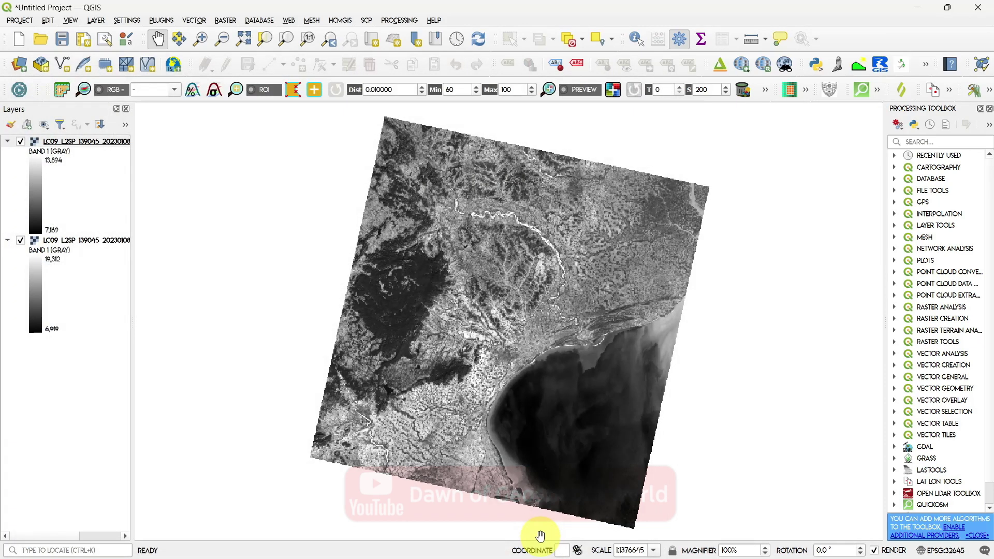
pyautogui.click(225, 21)
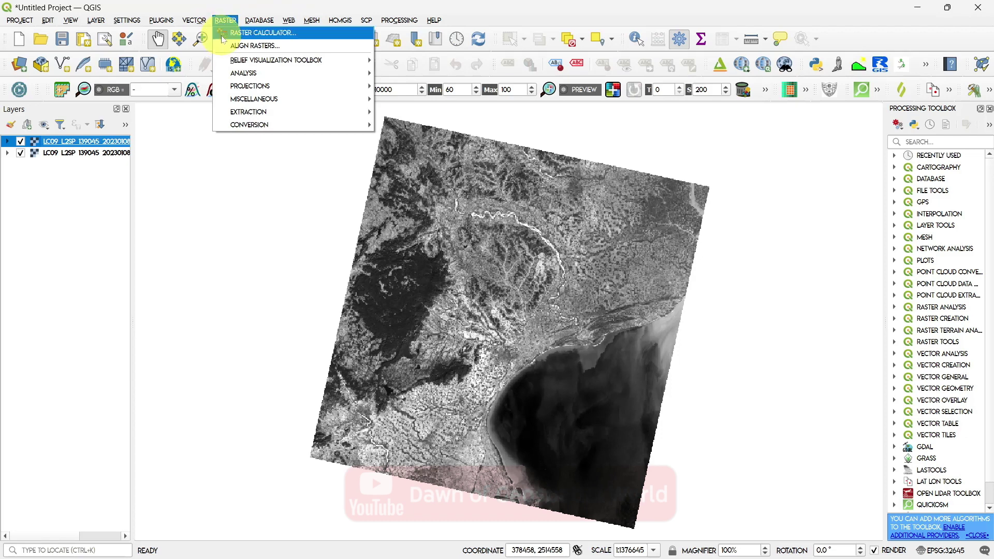
# - Build the expression (B5 - B4) / (B5 + B4) in the QGIS Raster Calculator
pyautogui.click(223, 39)
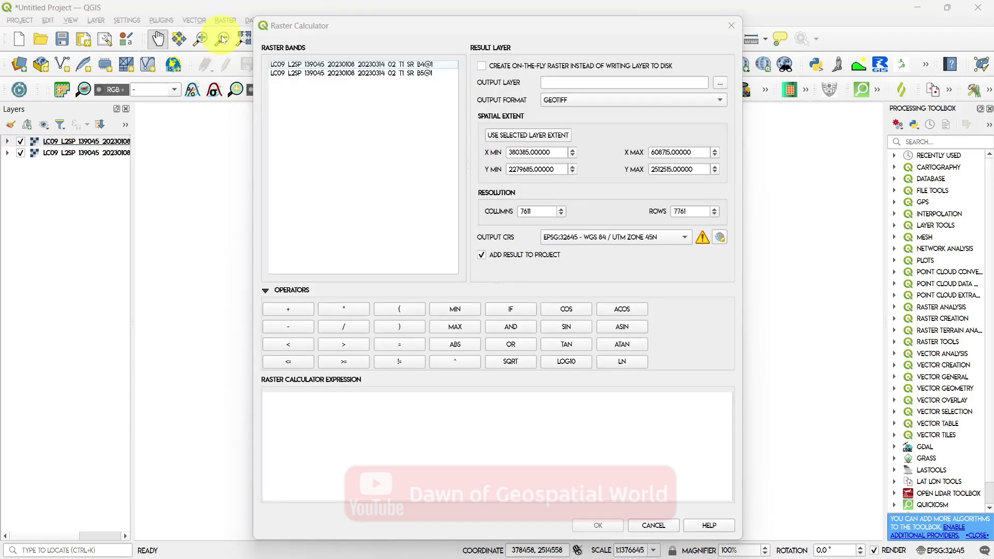
pyautogui.click(409, 313)
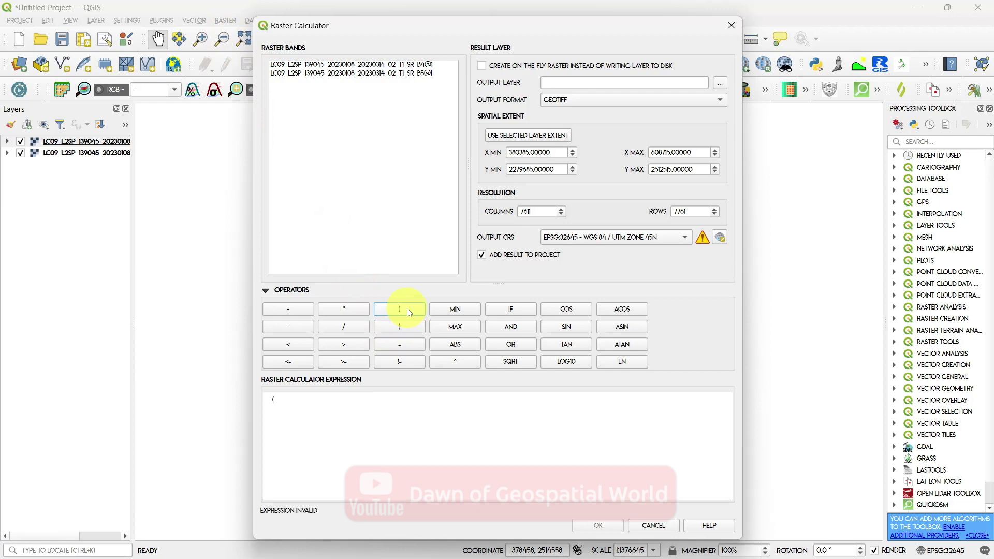
pyautogui.doubleClick(382, 76)
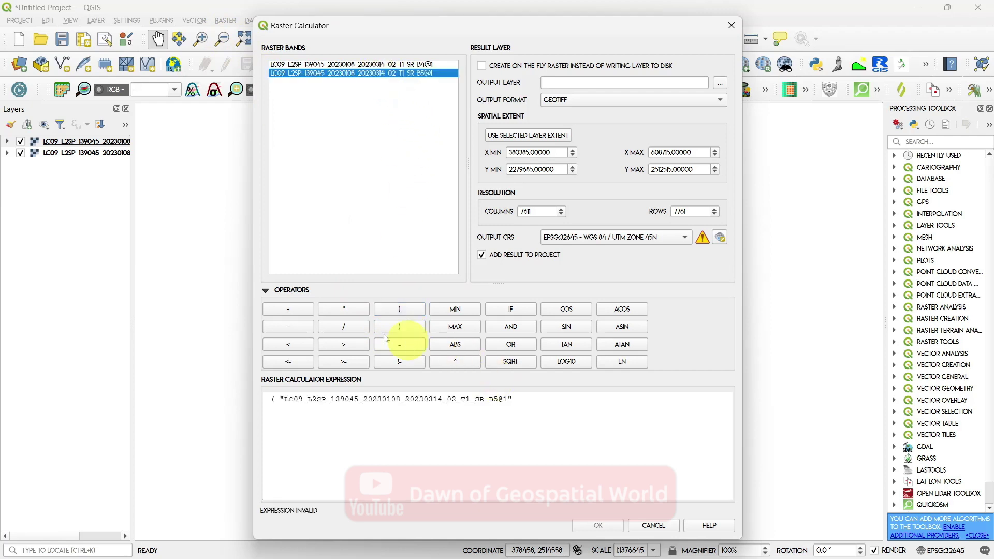
pyautogui.click(286, 332)
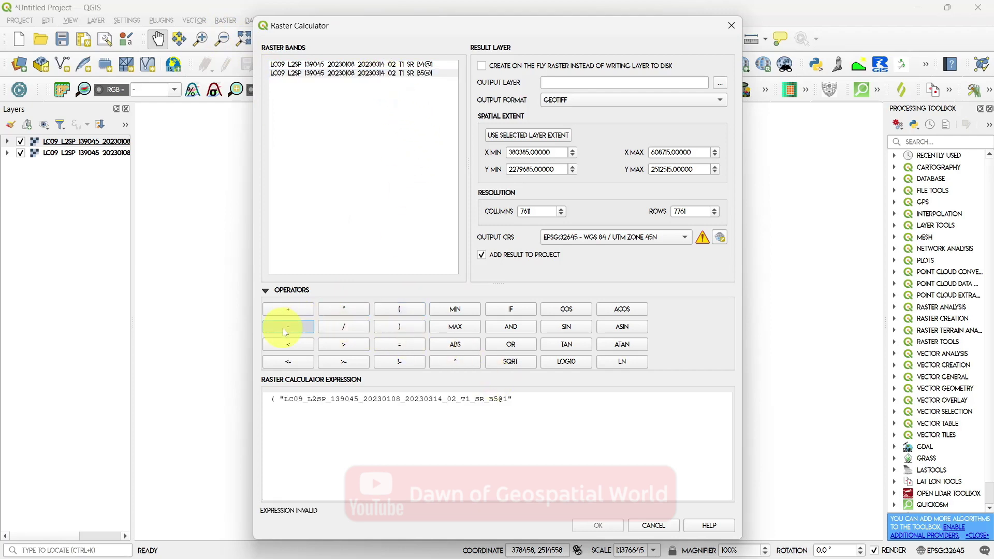
pyautogui.doubleClick(396, 66)
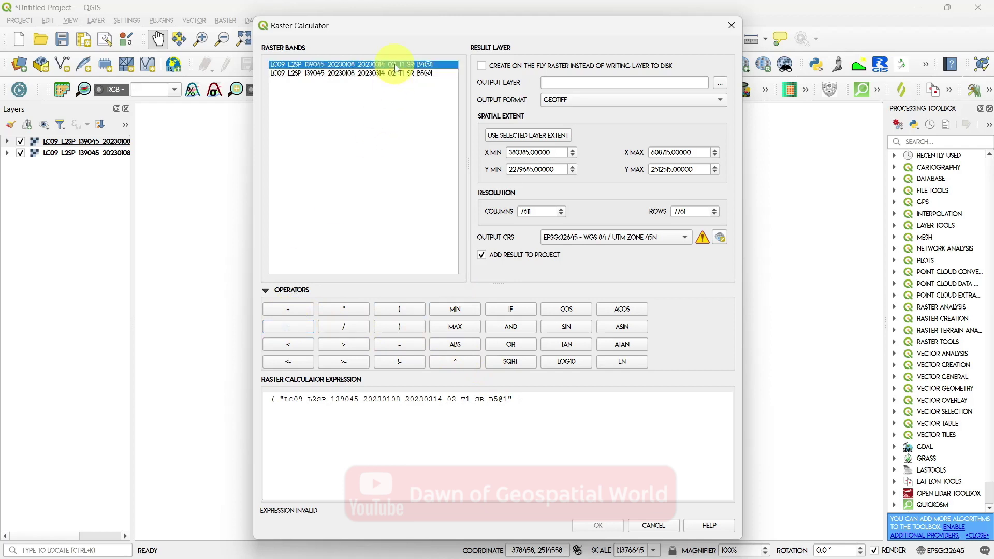
pyautogui.click(404, 323)
pyautogui.click(357, 326)
pyautogui.click(391, 314)
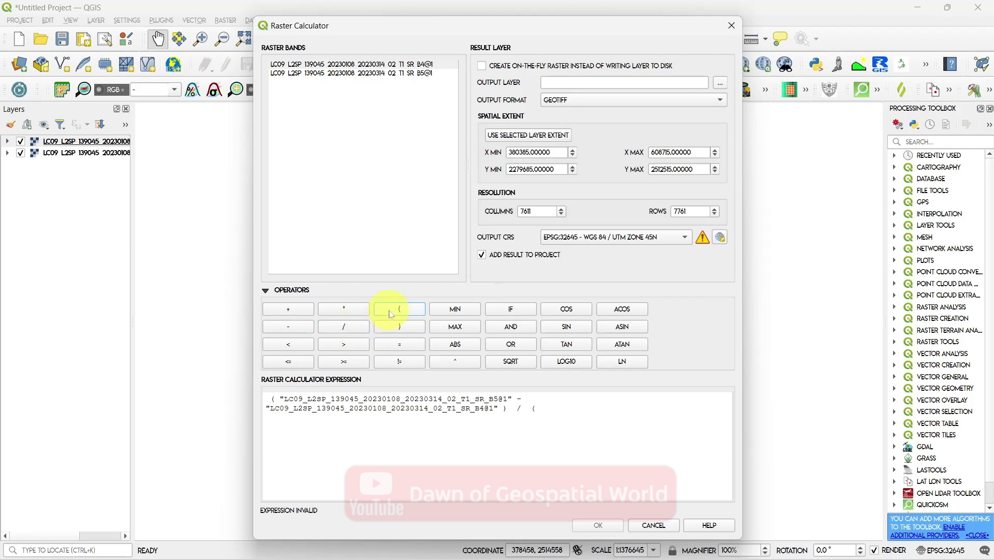
pyautogui.doubleClick(359, 74)
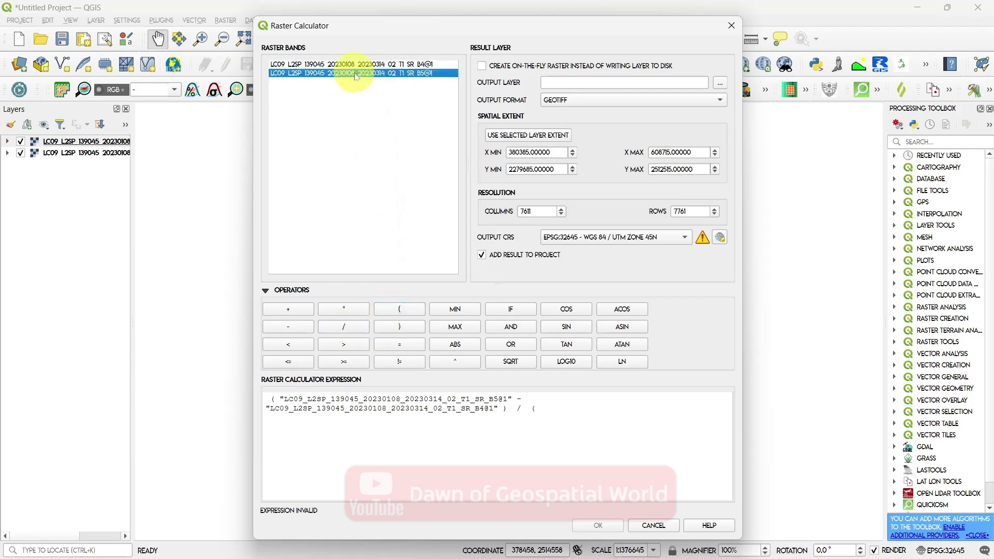
pyautogui.click(299, 314)
pyautogui.click(397, 66)
pyautogui.doubleClick(397, 66)
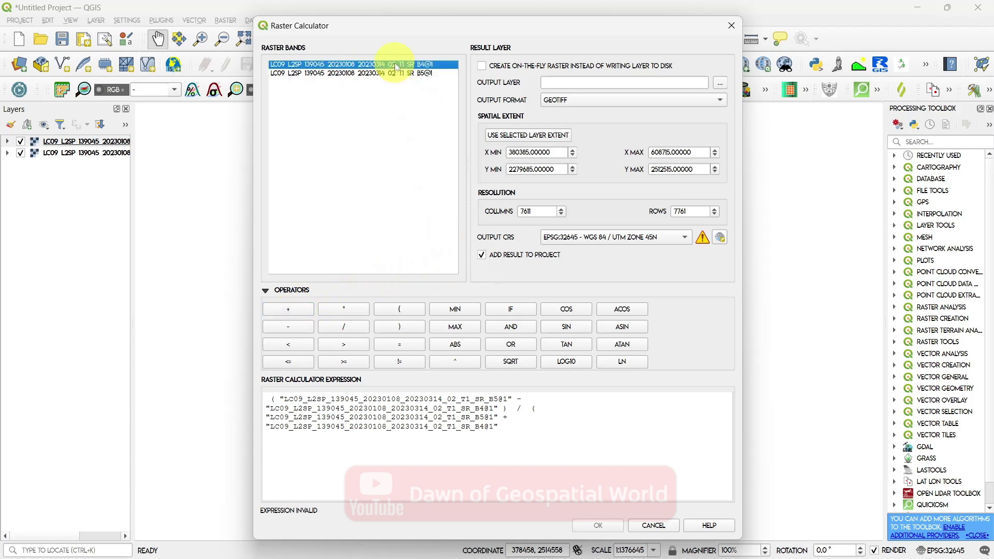
pyautogui.click(401, 327)
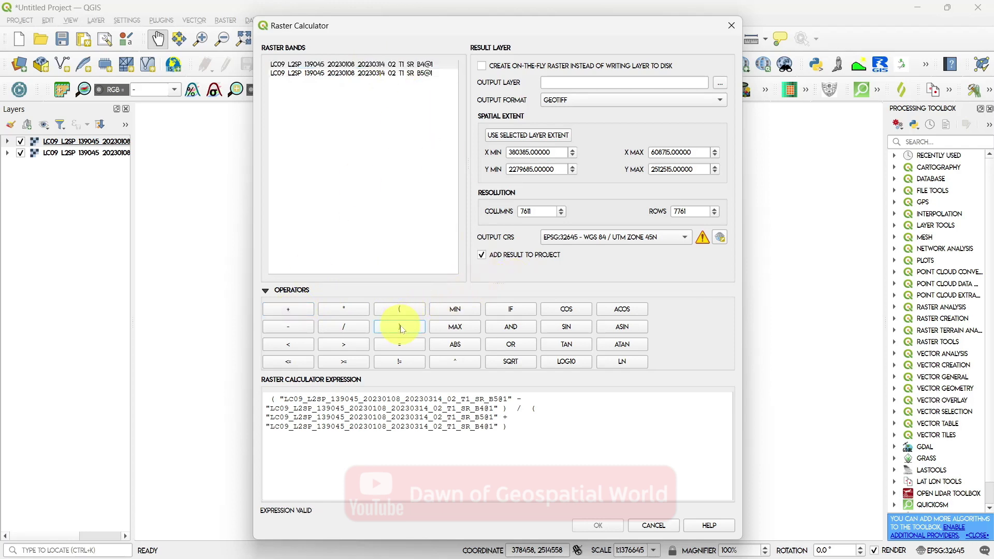
# - Name the output raster NDVI and run the calculation
pyautogui.click(722, 84)
pyautogui.write('NDVI')
pyautogui.press('Return')
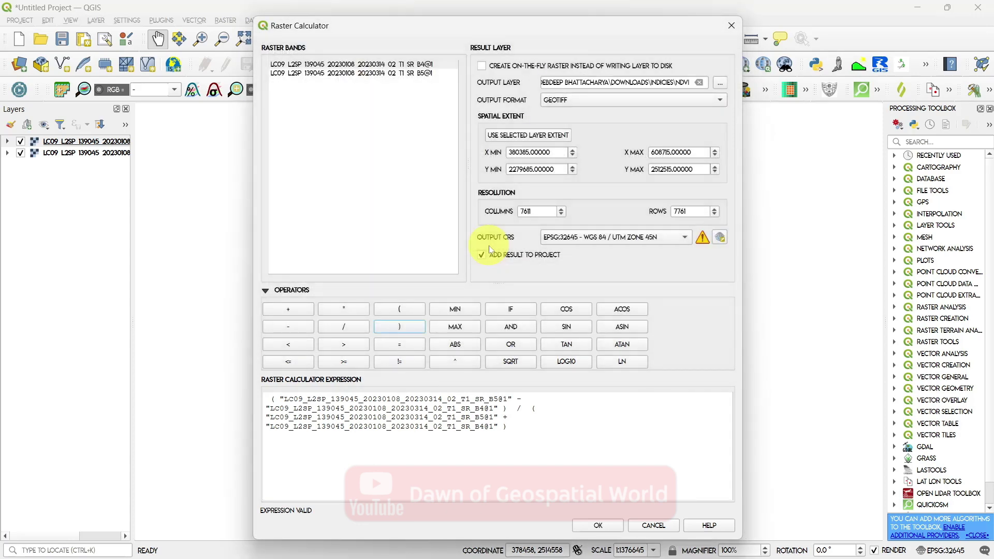
pyautogui.click(599, 526)
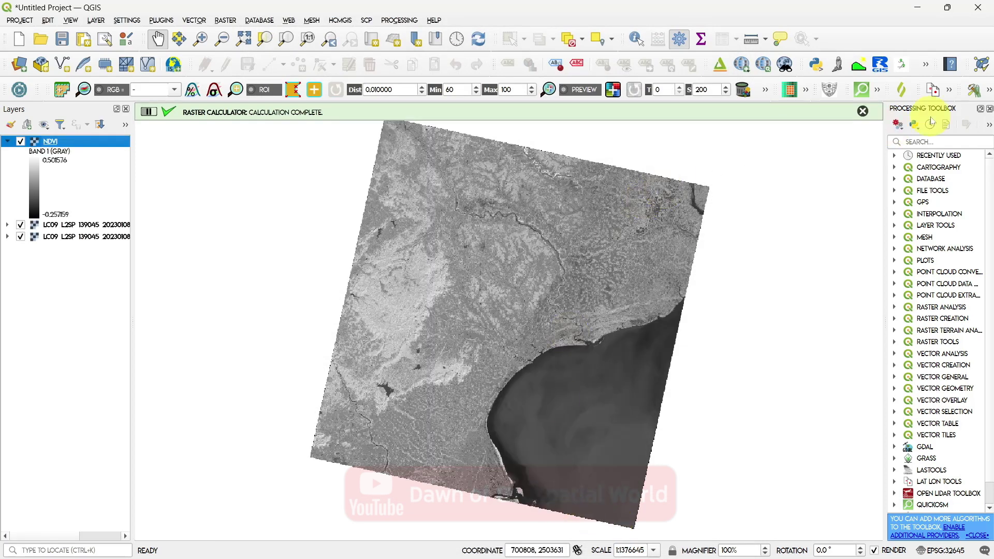
# - Set the NDVI layer's render type to Singleband pseudocolor in its Properties
pyautogui.click(862, 112)
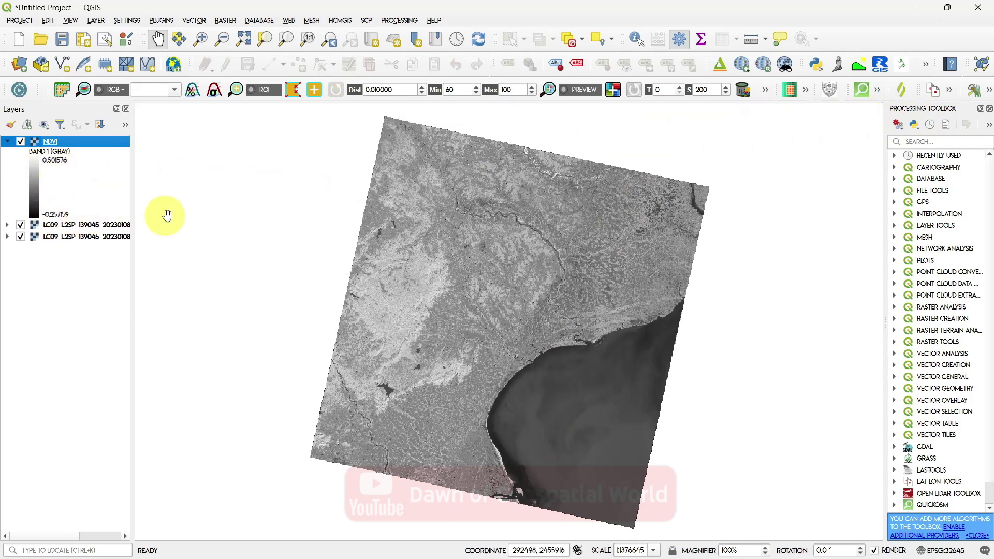
pyautogui.rightClick(55, 142)
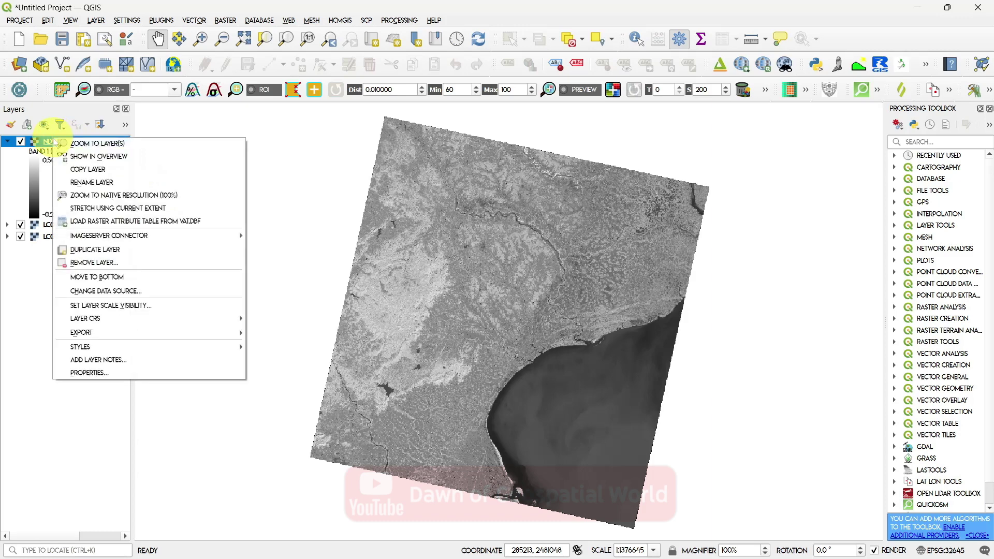
pyautogui.click(84, 373)
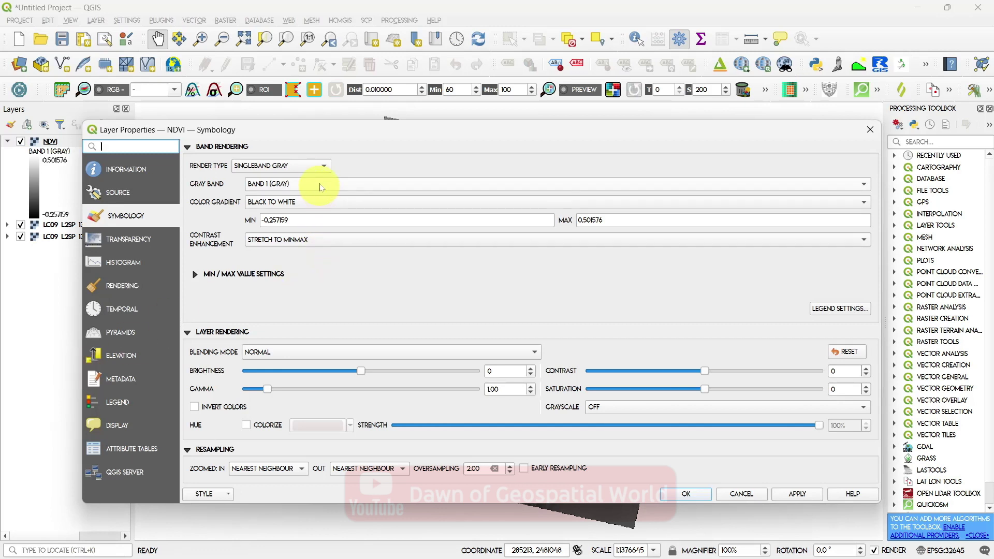
pyautogui.click(323, 169)
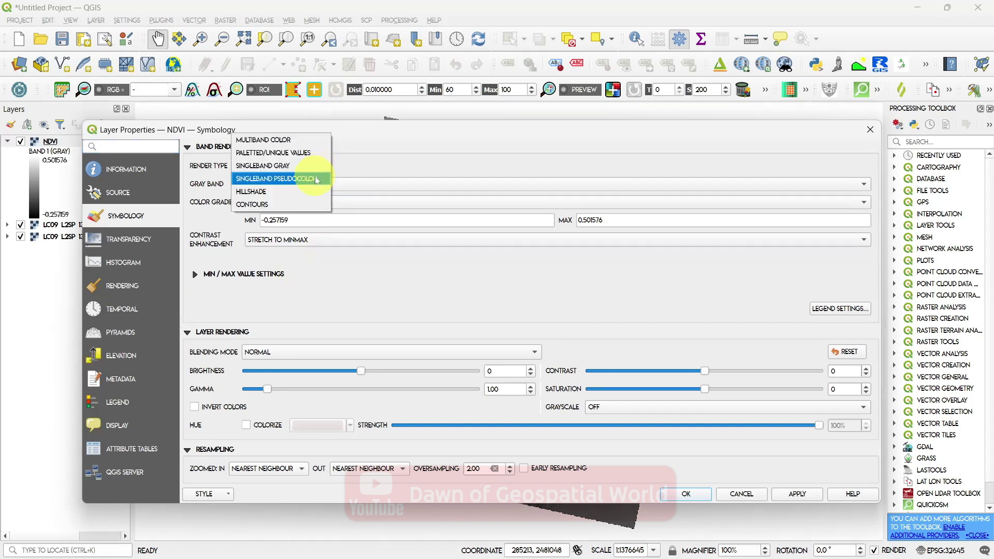
pyautogui.click(317, 180)
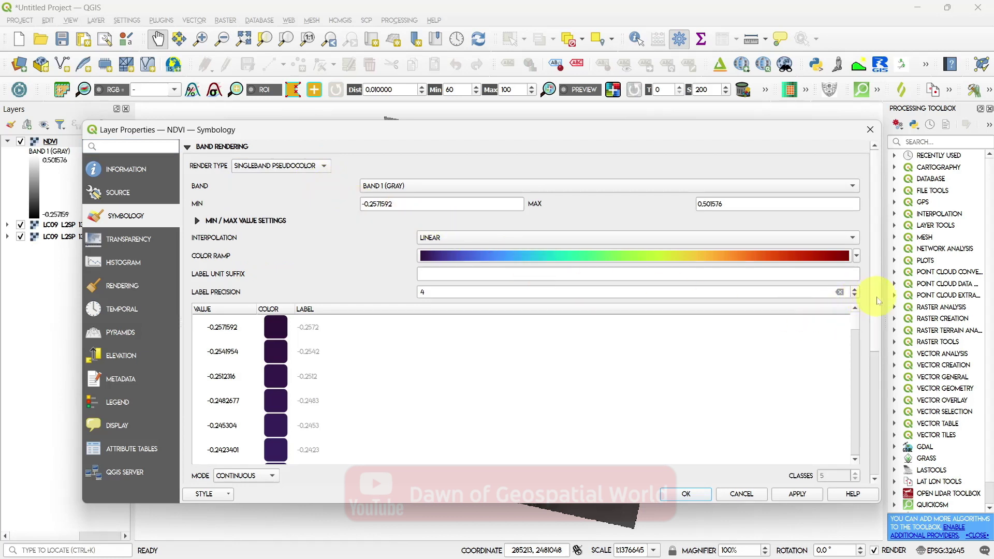
# - Create a new colour ramp of type cpt-city Catalog
pyautogui.scroll(-3, 877, 306)
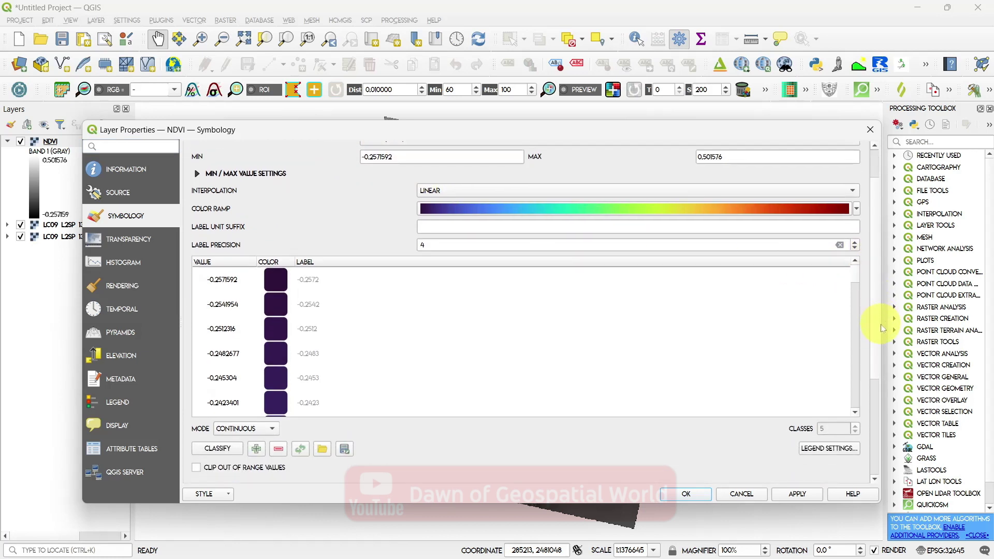
pyautogui.click(857, 209)
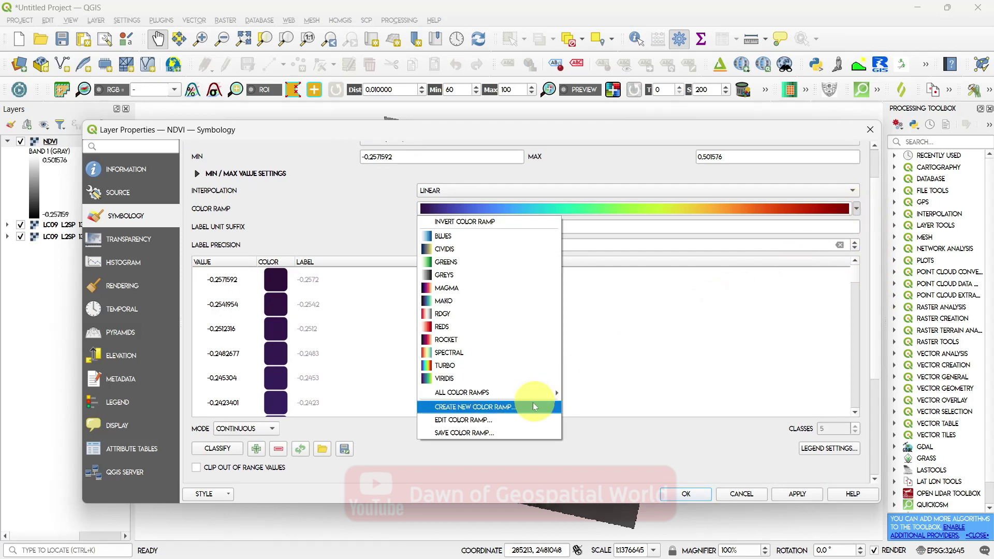
pyautogui.click(512, 409)
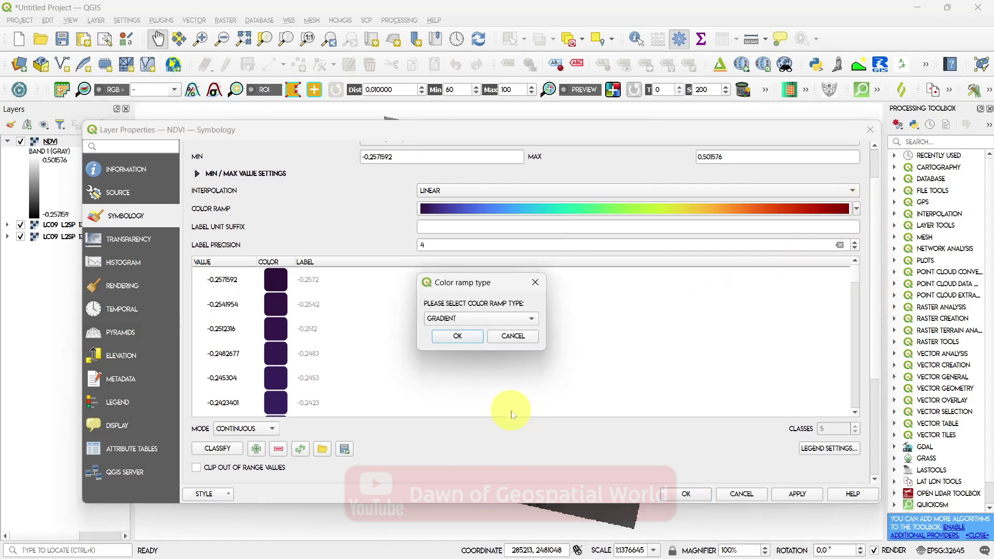
pyautogui.click(532, 322)
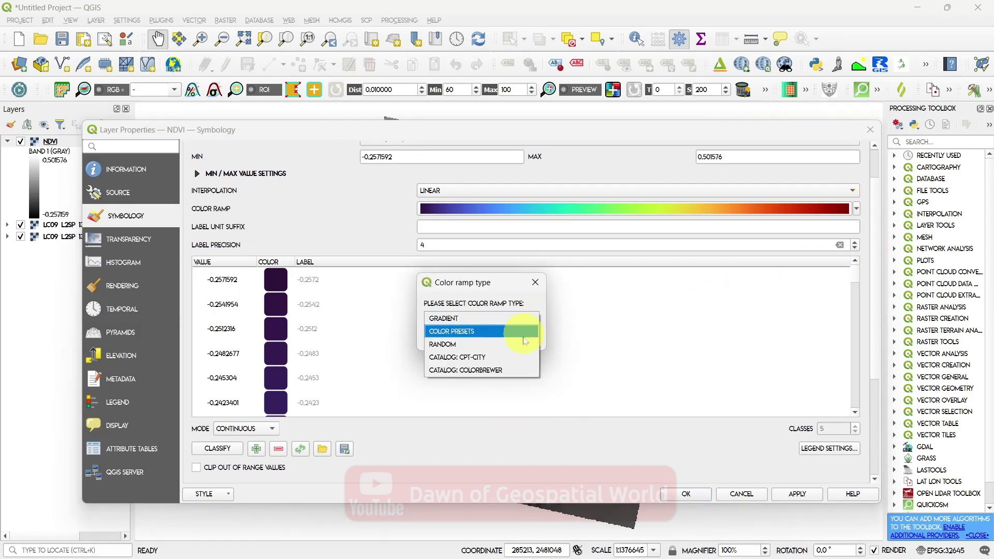
pyautogui.click(510, 357)
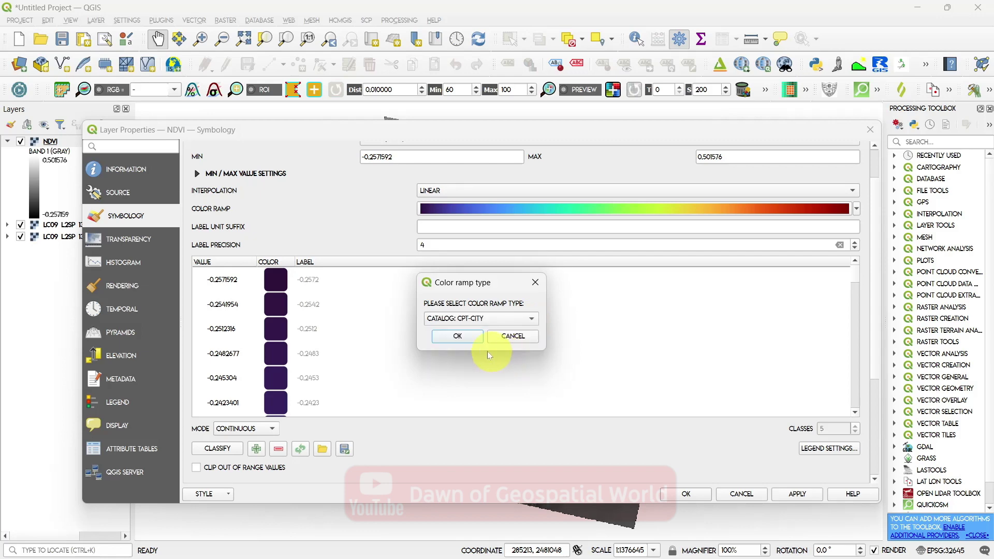
pyautogui.click(461, 337)
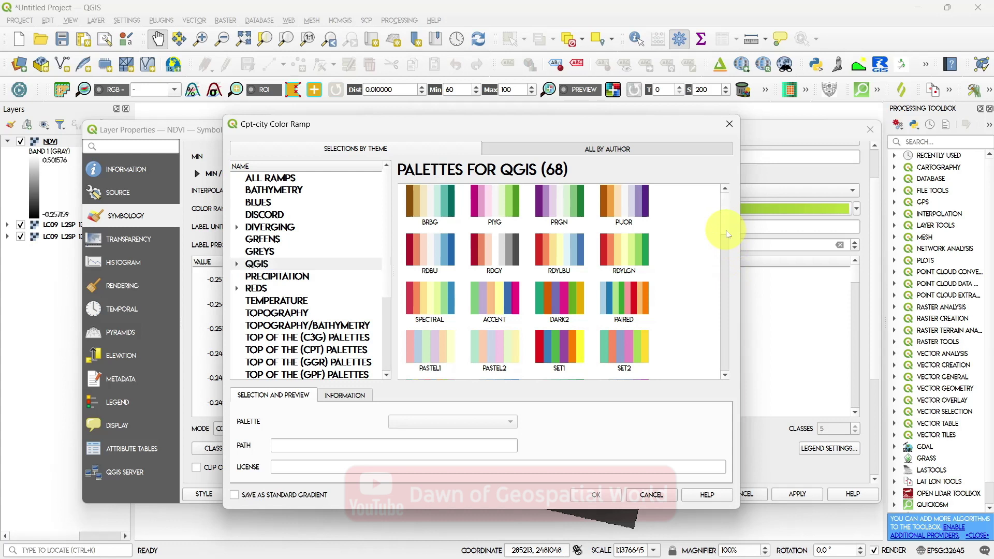
# - Choose the NDVI palette from the cpt-city QGIS catalogue as the colour ramp
pyautogui.scroll(-5, 727, 264)
pyautogui.scroll(-5, 727, 280)
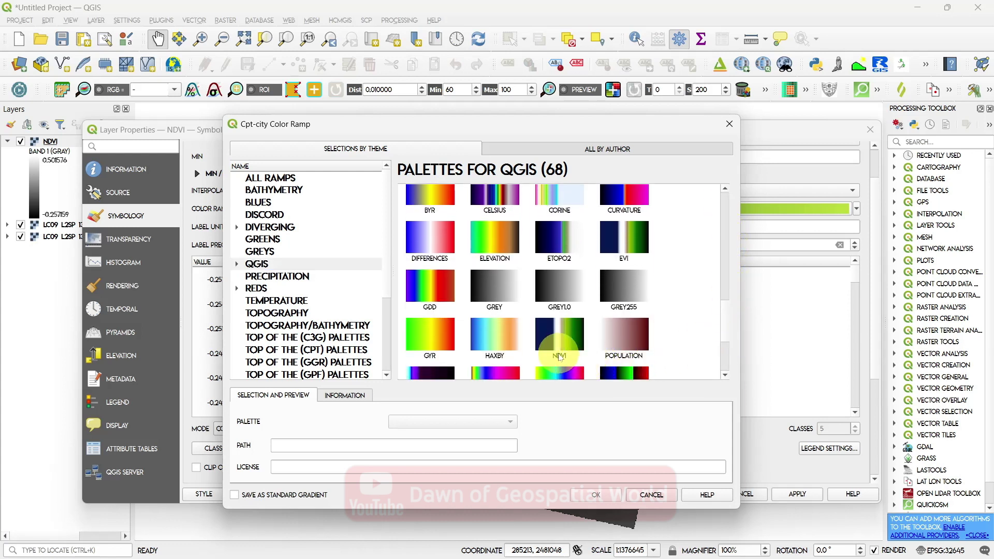
pyautogui.click(562, 361)
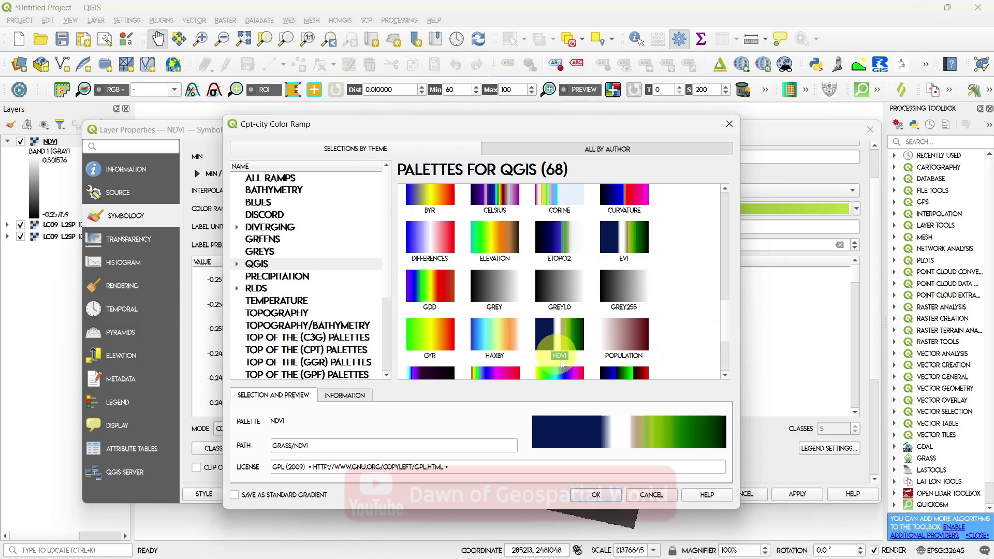
pyautogui.click(612, 495)
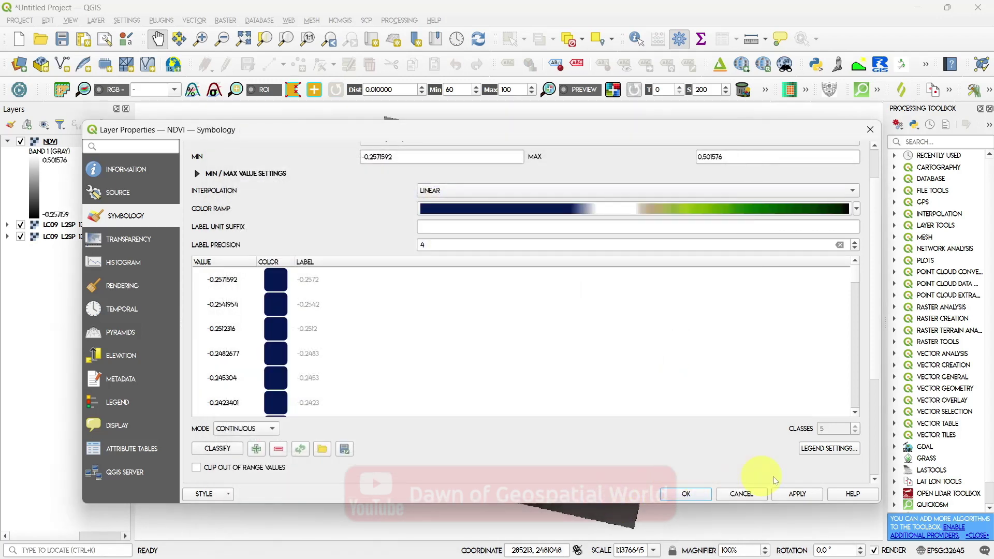
# - Apply the blue–white–green NDVI ramp and switch colour interpolation to Discrete
pyautogui.click(800, 495)
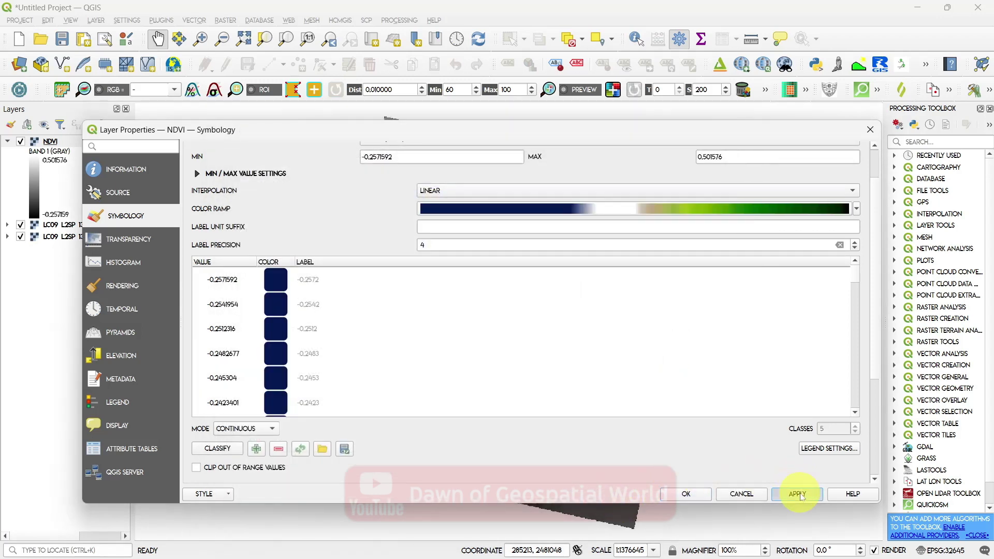
pyautogui.click(694, 493)
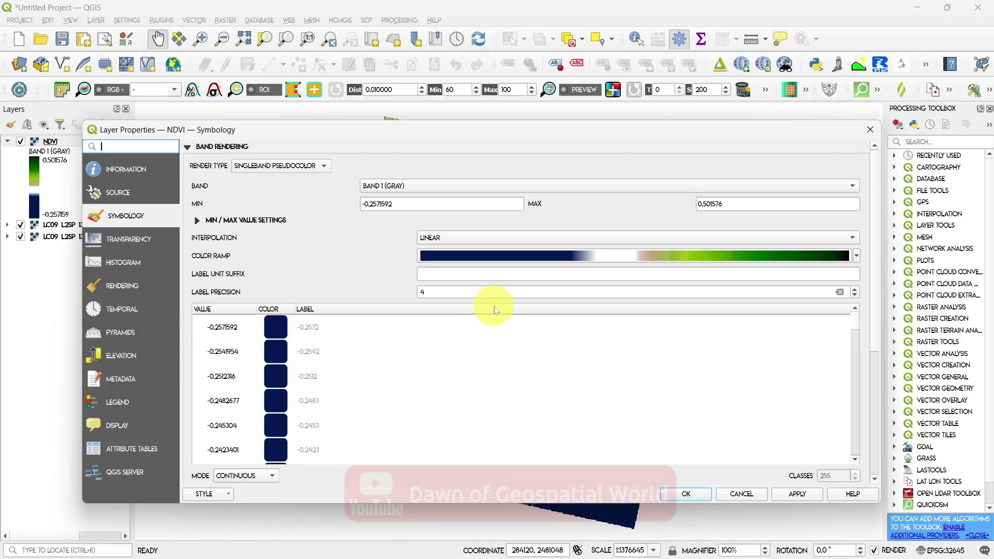
pyautogui.click(464, 239)
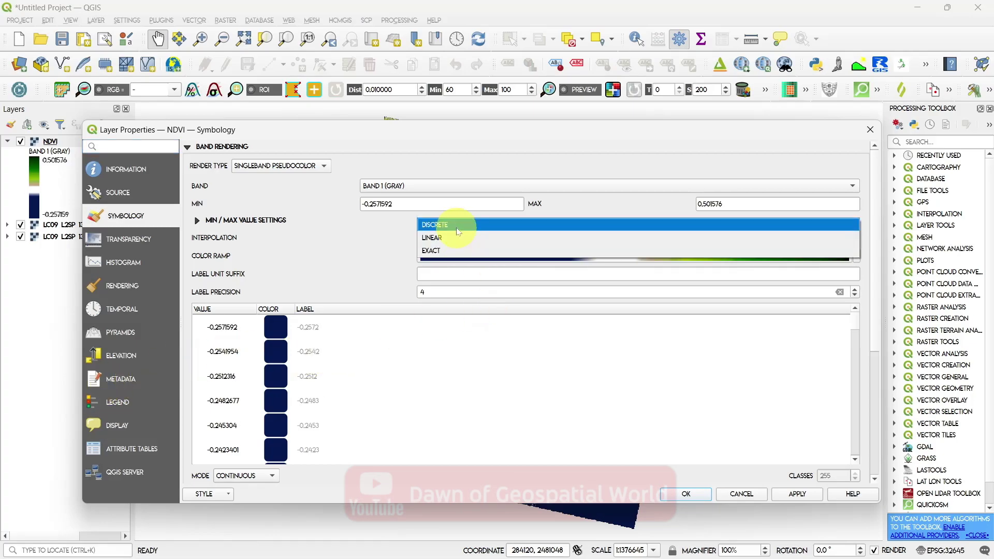
pyautogui.click(455, 226)
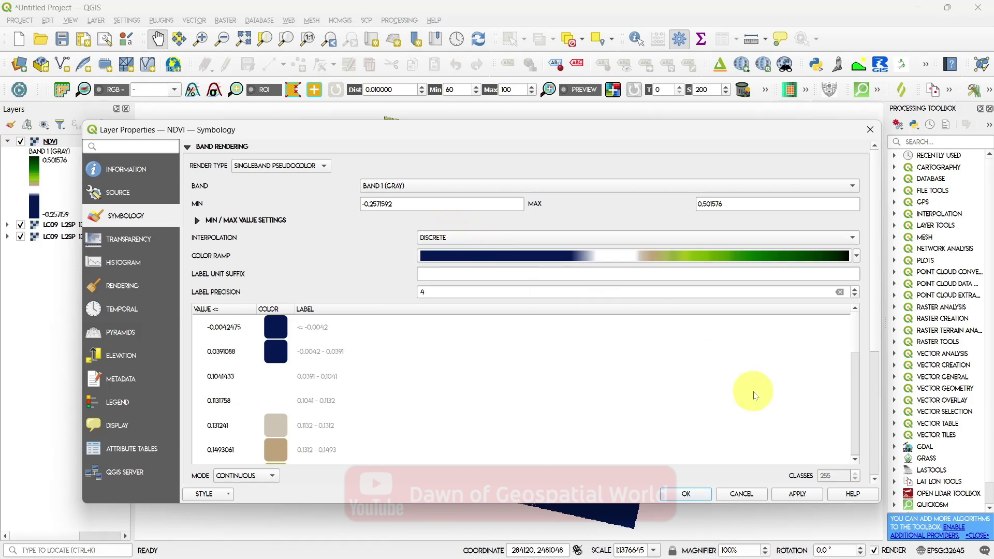
pyautogui.moveTo(882, 290); pyautogui.dragTo(877, 323)
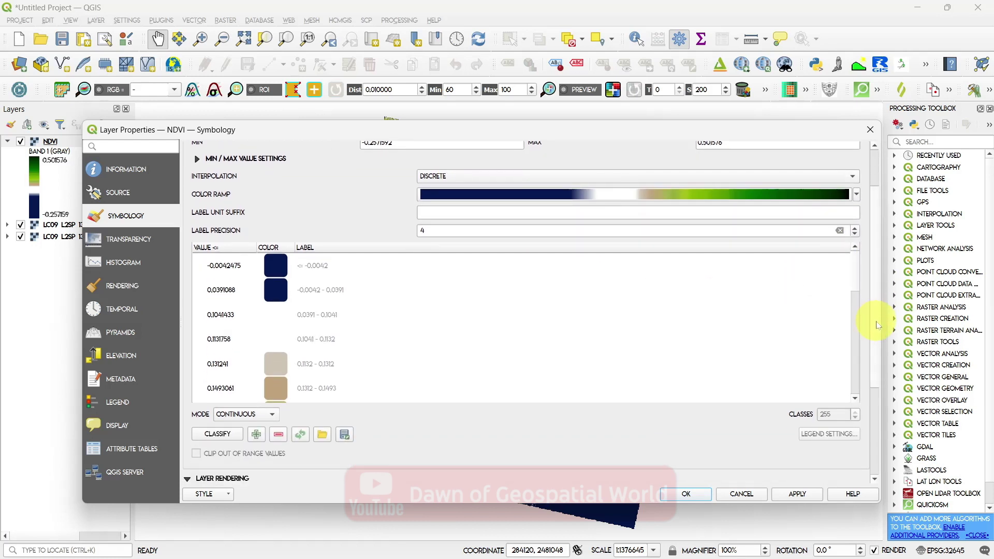
# - Classify into five Equal Interval classes and set the first two breaks to 0 and 0.2
pyautogui.click(246, 414)
pyautogui.click(235, 424)
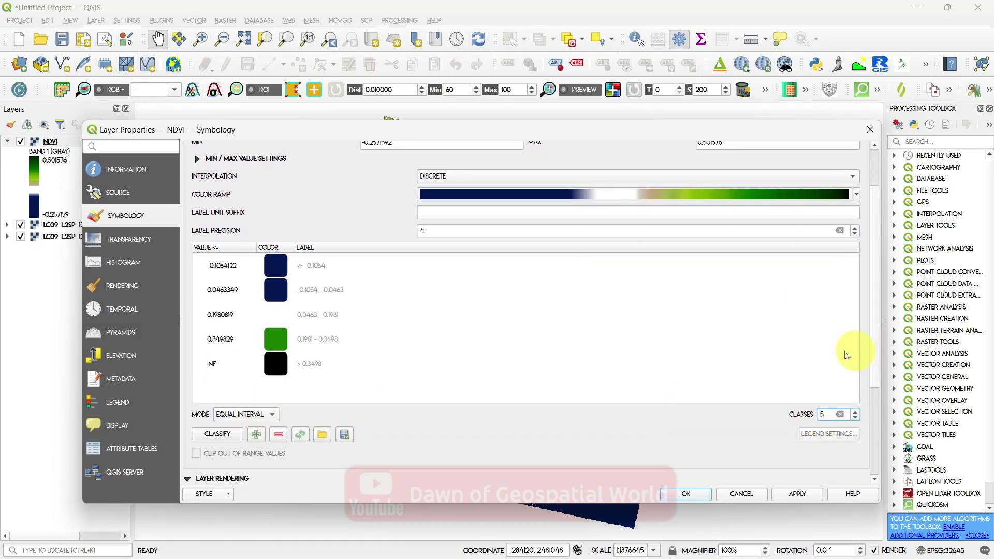
pyautogui.click(321, 265)
pyautogui.doubleClick(229, 267)
pyautogui.write('0')
pyautogui.click(242, 294)
pyautogui.doubleClick(242, 291)
pyautogui.write('0.2')
pyautogui.click(243, 317)
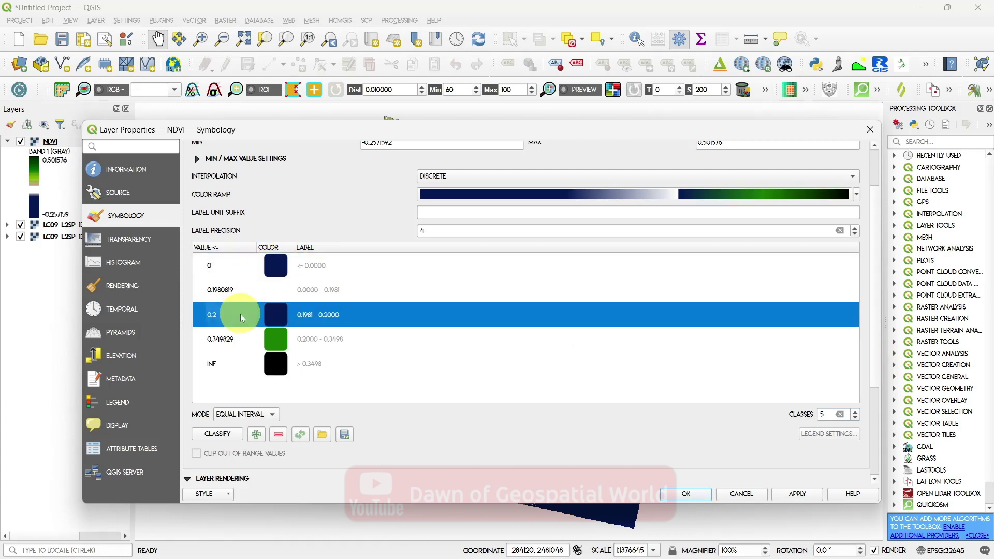
# - Change the next two class breaks to 0.3 and 0.4, leaving the top at INF
pyautogui.click(228, 290)
pyautogui.doubleClick(229, 290)
pyautogui.write('0.3')
pyautogui.press('Return')
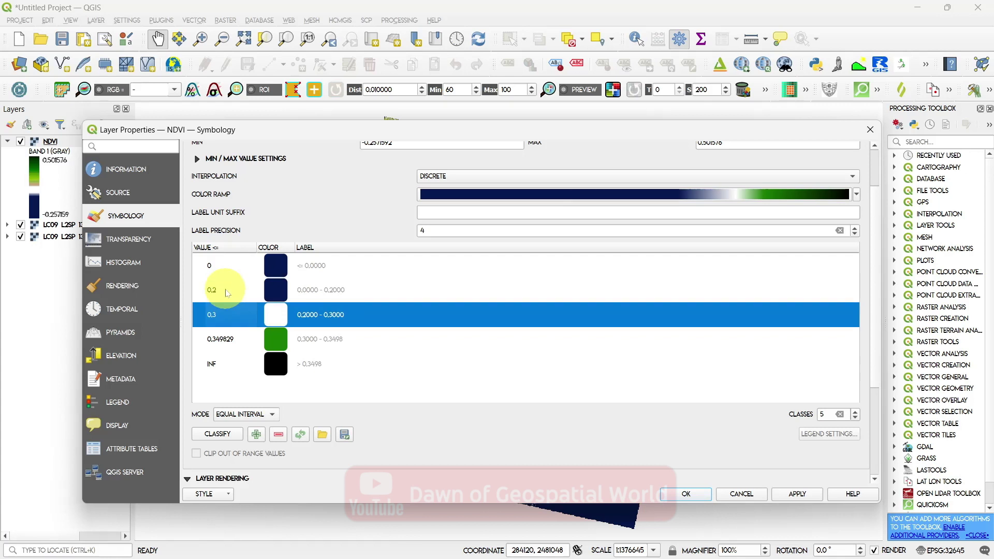
pyautogui.click(228, 337)
pyautogui.doubleClick(228, 338)
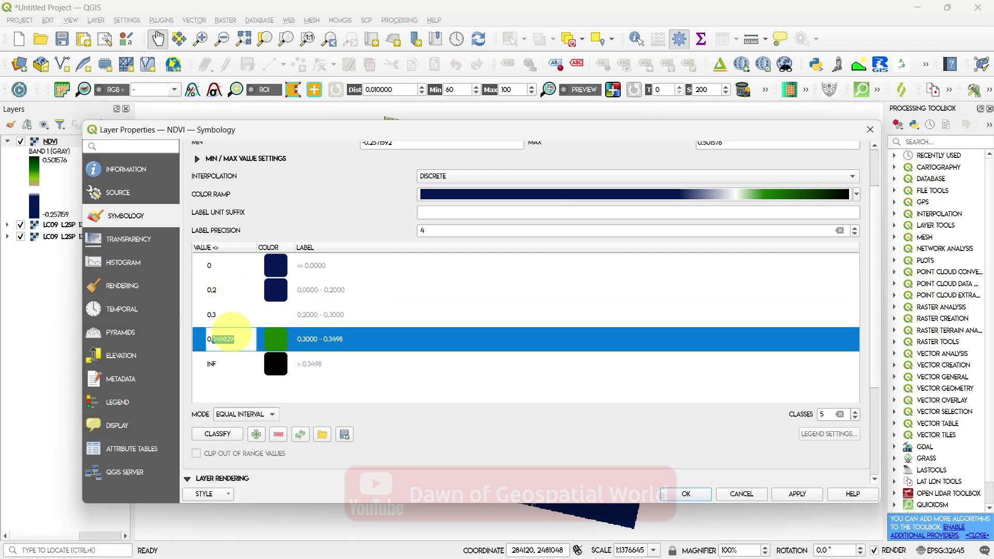
pyautogui.write('0.4')
pyautogui.click(228, 365)
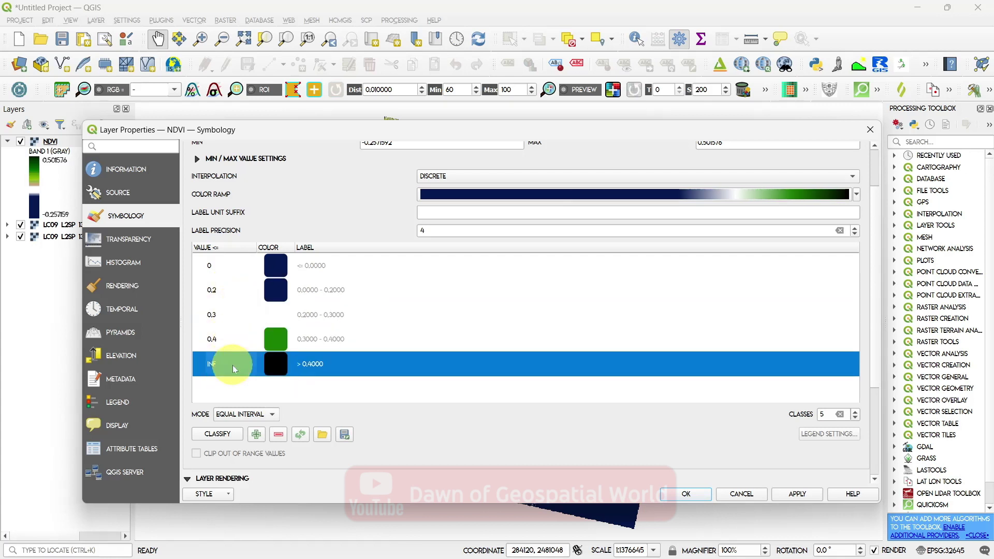
pyautogui.doubleClick(228, 365)
pyautogui.doubleClick(331, 266)
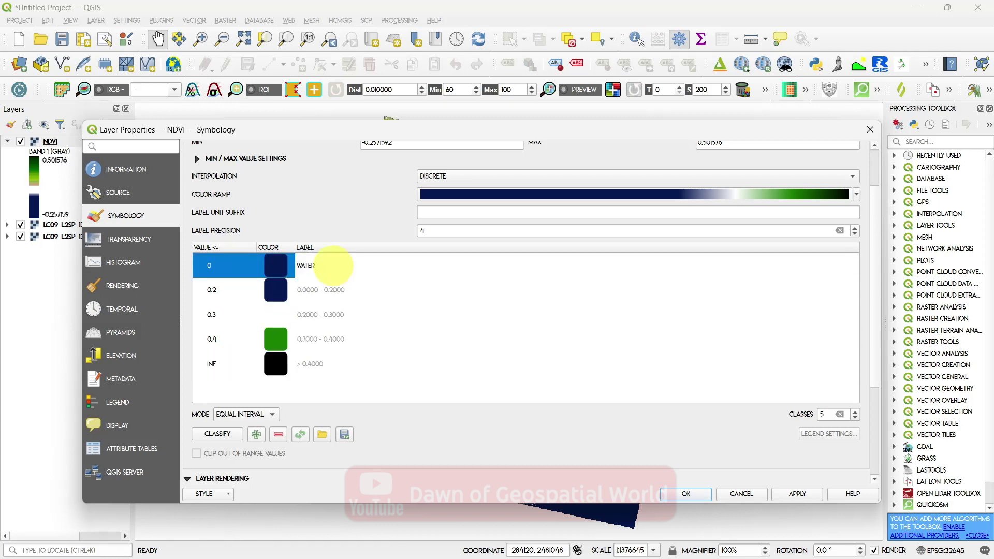
# - Label classes Bare Soil, Grassland, Light Vegetation, Dense Vegetation and set the top value to 0.6
pyautogui.doubleClick(334, 290)
pyautogui.write('BARE SOIL')
pyautogui.doubleClick(331, 315)
pyautogui.write('GR')
pyautogui.doubleClick(334, 339)
pyautogui.write('SPAR')
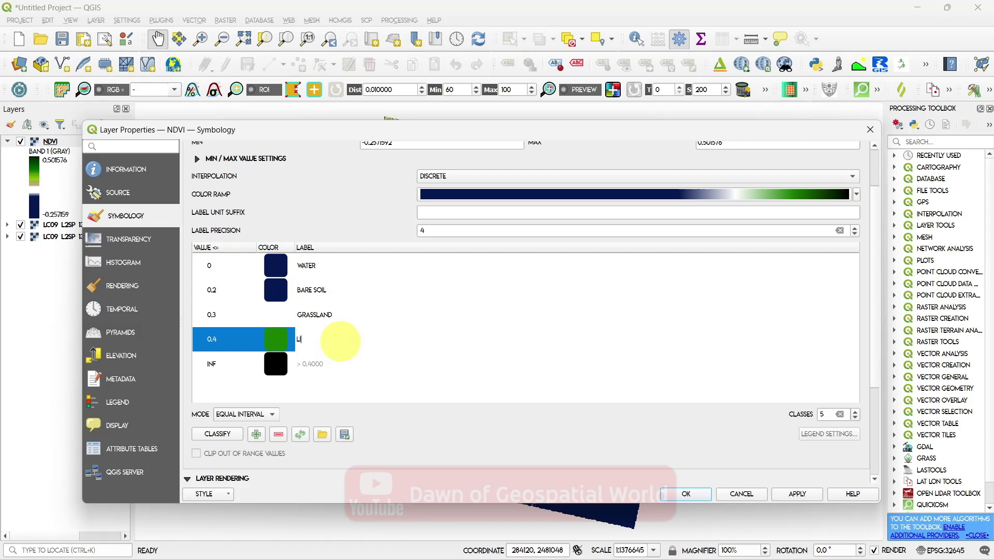
pyautogui.write('TION')
pyautogui.doubleClick(333, 365)
pyautogui.write('DENSE VEGETATION')
pyautogui.press('Return')
pyautogui.doubleClick(209, 362)
pyautogui.write('0.6')
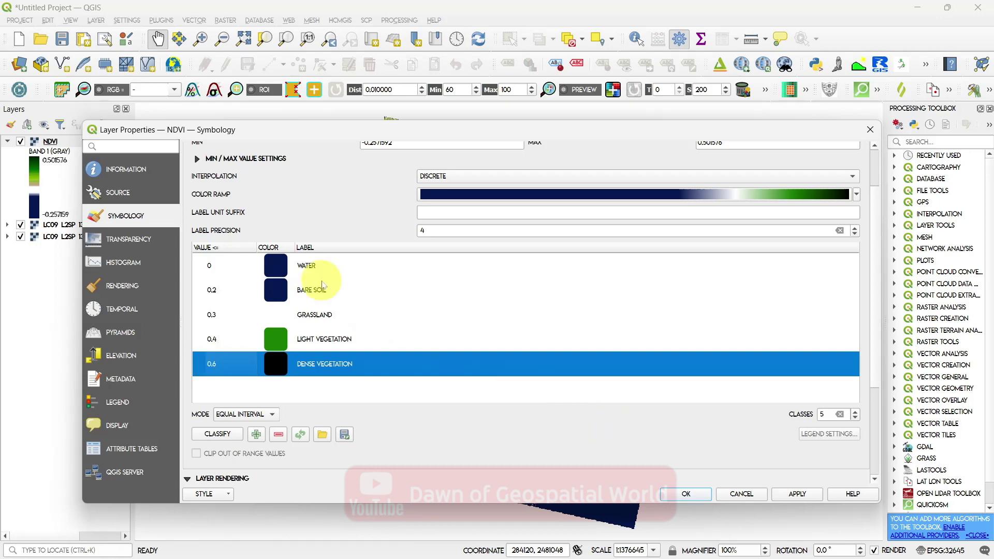
pyautogui.click(275, 287)
# - Colour Bare Soil light yellow and Grassland light green
pyautogui.doubleClick(276, 287)
pyautogui.click(206, 410)
pyautogui.click(435, 527)
pyautogui.doubleClick(283, 318)
pyautogui.click(196, 382)
pyautogui.click(440, 527)
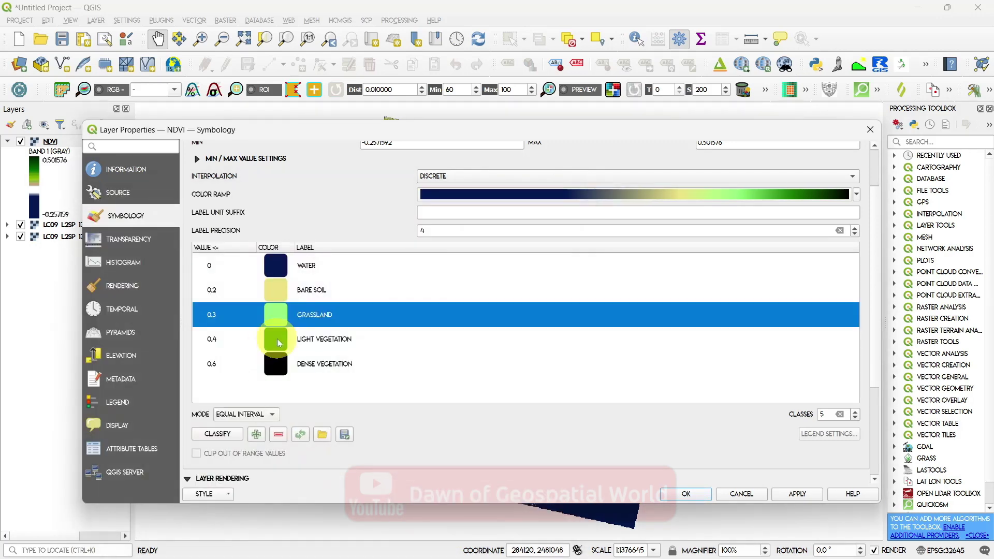
# - Colour Light Vegetation and Dense Vegetation in greens and apply the classes
pyautogui.doubleClick(278, 339)
pyautogui.click(356, 295)
pyautogui.click(317, 389)
pyautogui.moveTo(344, 285); pyautogui.dragTo(344, 345)
pyautogui.click(439, 527)
pyautogui.doubleClick(259, 365)
pyautogui.click(344, 277)
pyautogui.click(262, 400)
pyautogui.click(441, 528)
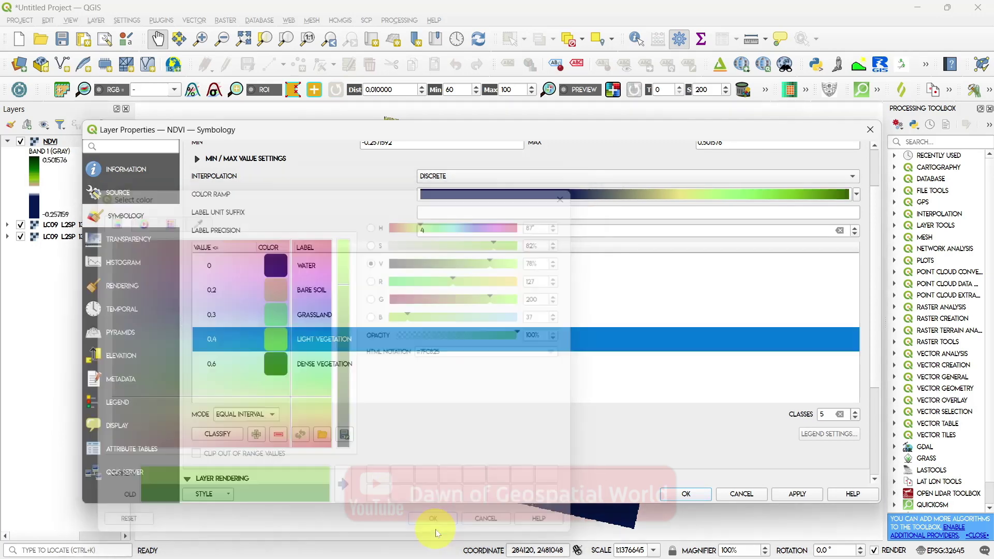
pyautogui.click(685, 494)
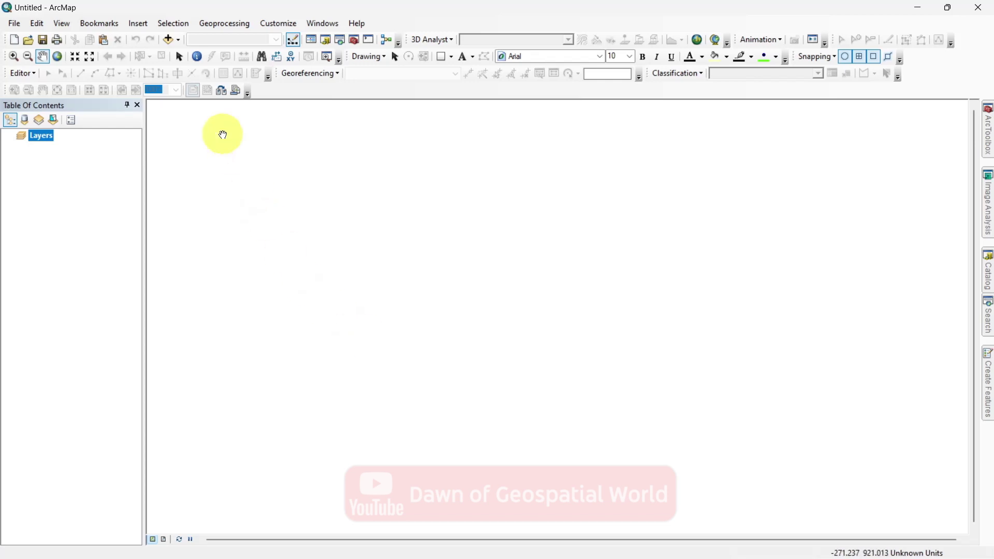
# - Add the SR_B4 and SR_B5 band TIF files to the ArcMap map
pyautogui.click(177, 40)
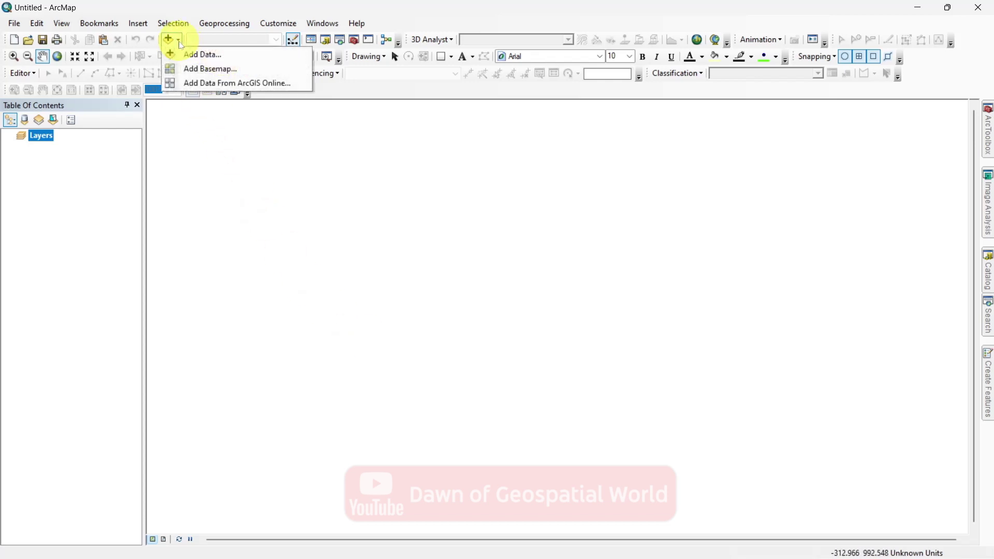
pyautogui.click(189, 54)
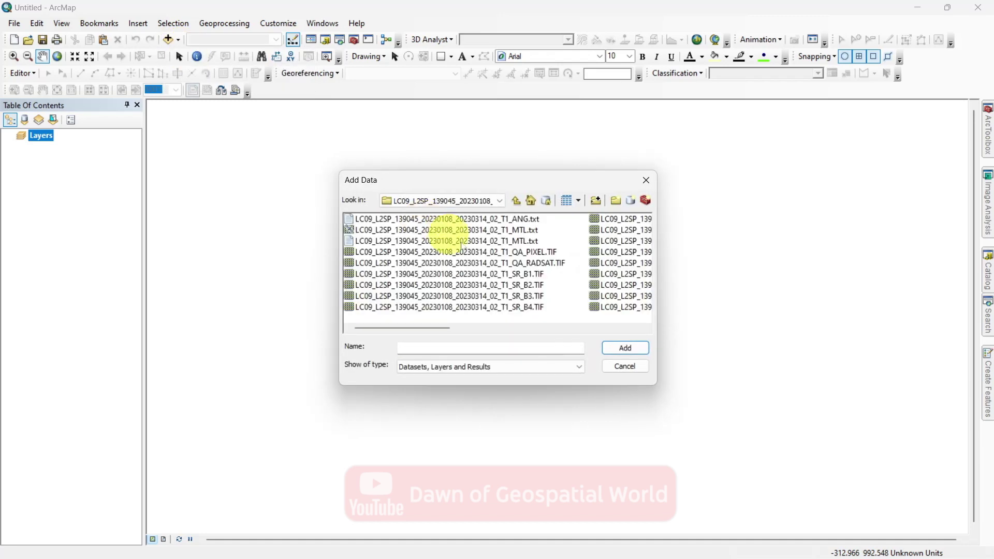
pyautogui.click(534, 309)
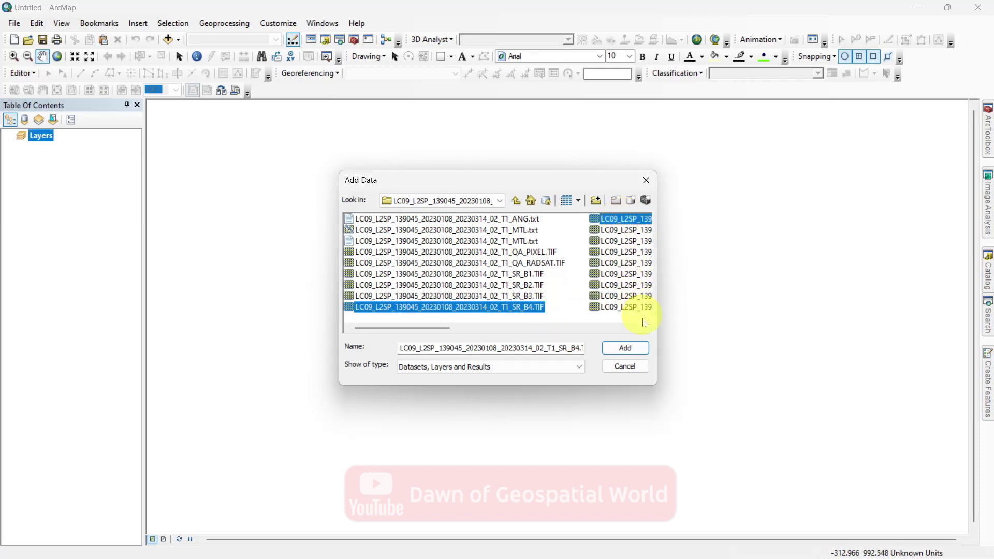
pyautogui.click(634, 352)
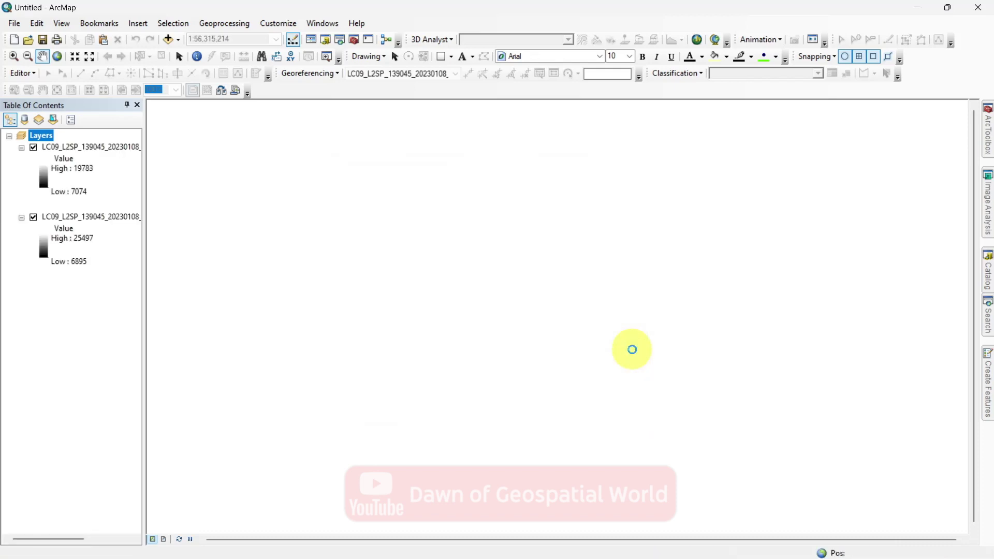
pyautogui.click(991, 326)
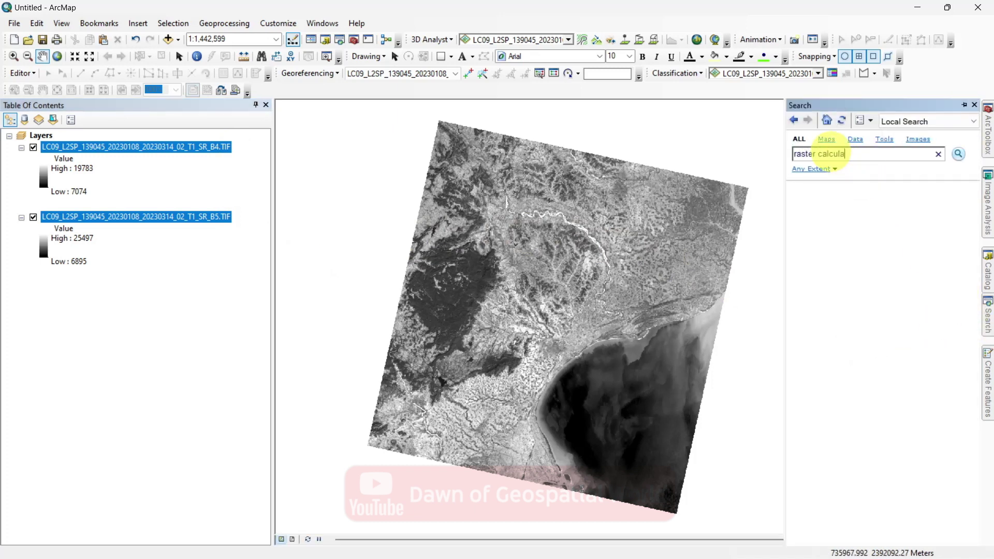
# - Search for and open the Raster Calculator tool
pyautogui.write('raster calculator')
pyautogui.press('Return')
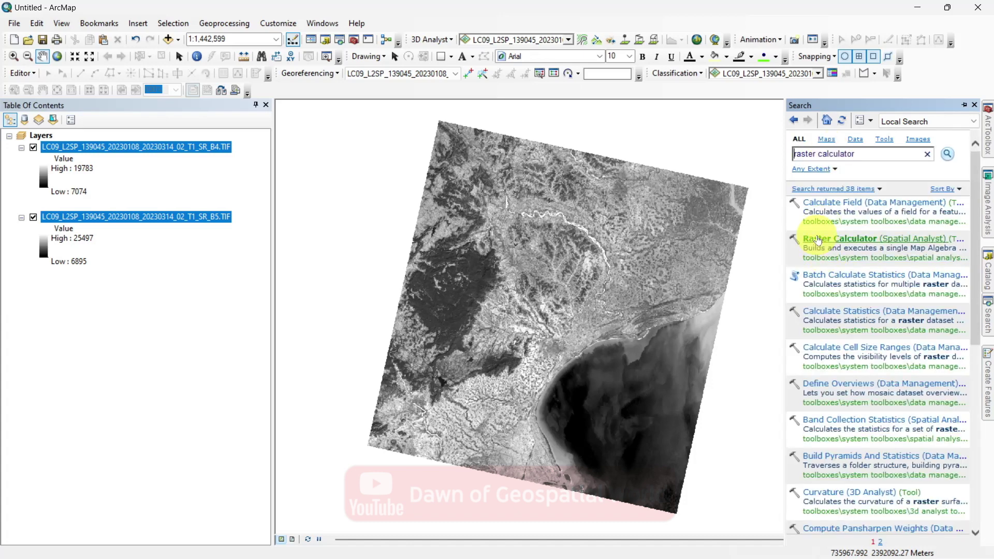
pyautogui.click(817, 238)
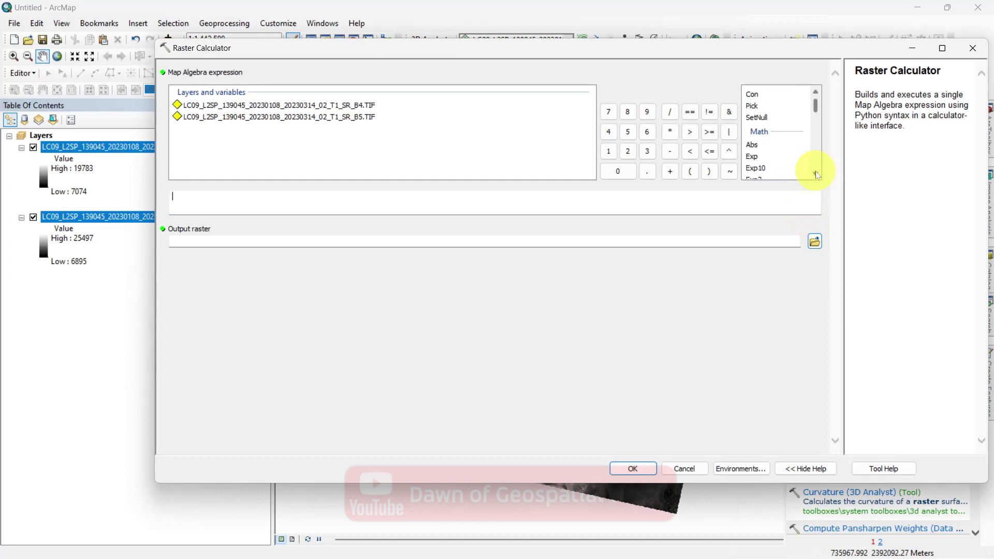
pyautogui.click(817, 175)
pyautogui.click(817, 175)
pyautogui.click(817, 175)
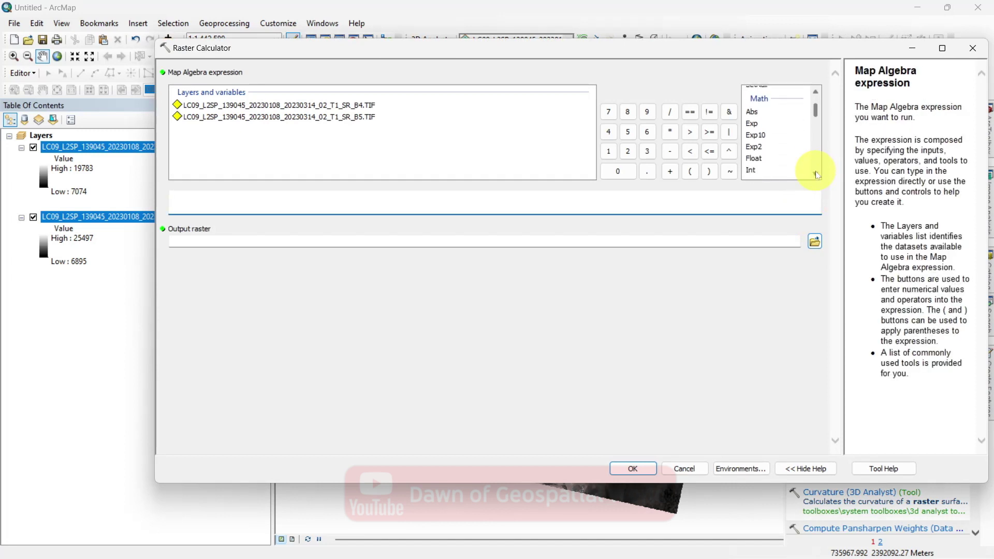
# - Enter Float(B5 - B4) / Float(B5 + B4), keep output ndvi_1, and run it
pyautogui.doubleClick(766, 161)
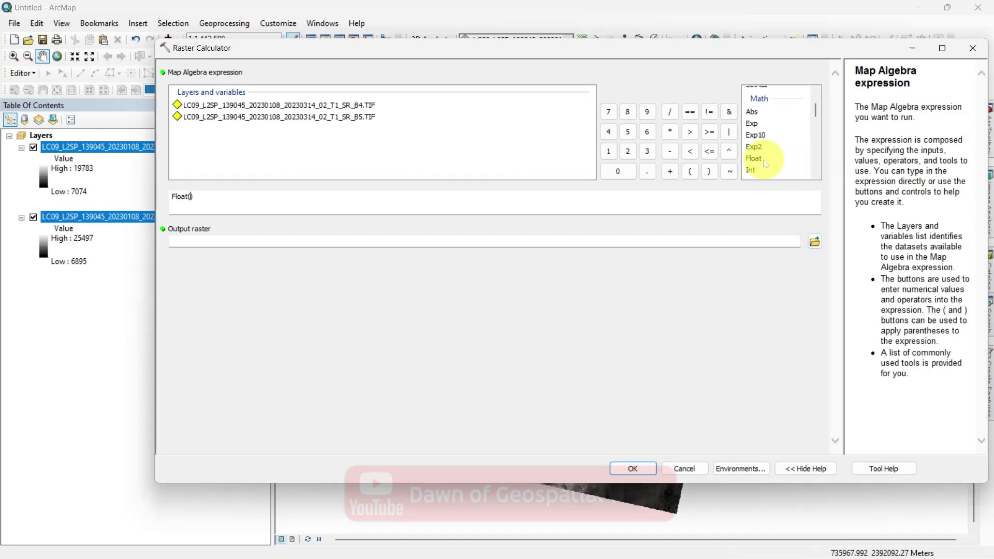
pyautogui.doubleClick(362, 117)
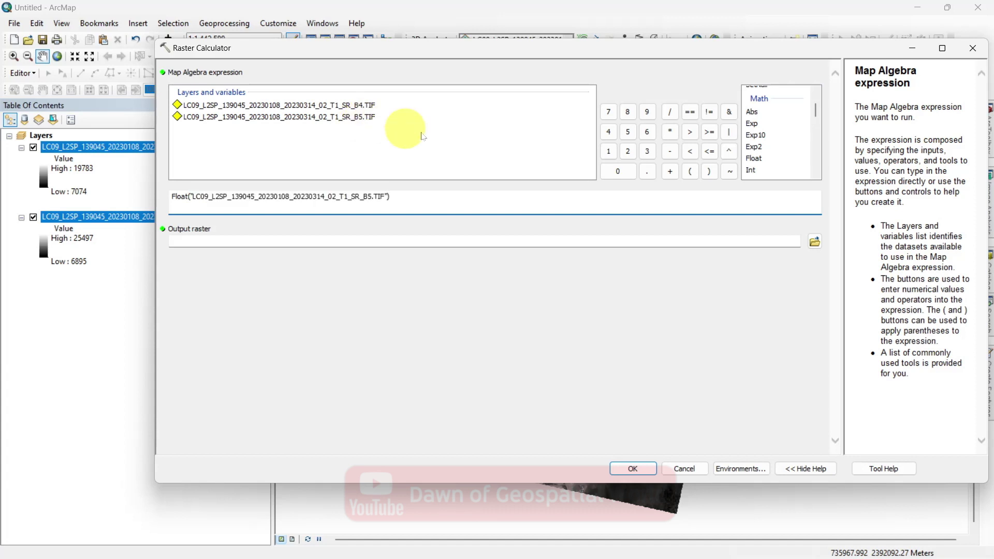
pyautogui.click(670, 152)
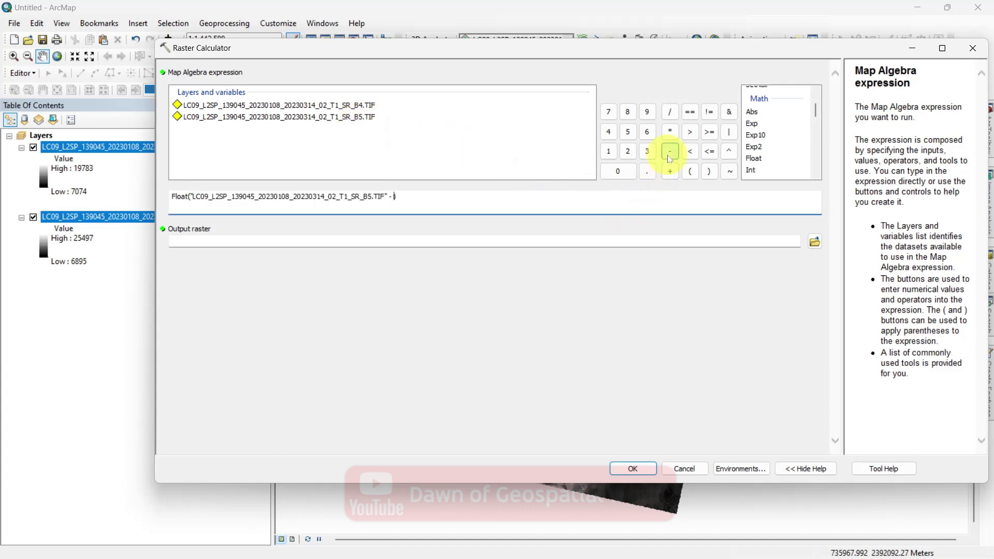
pyautogui.doubleClick(360, 107)
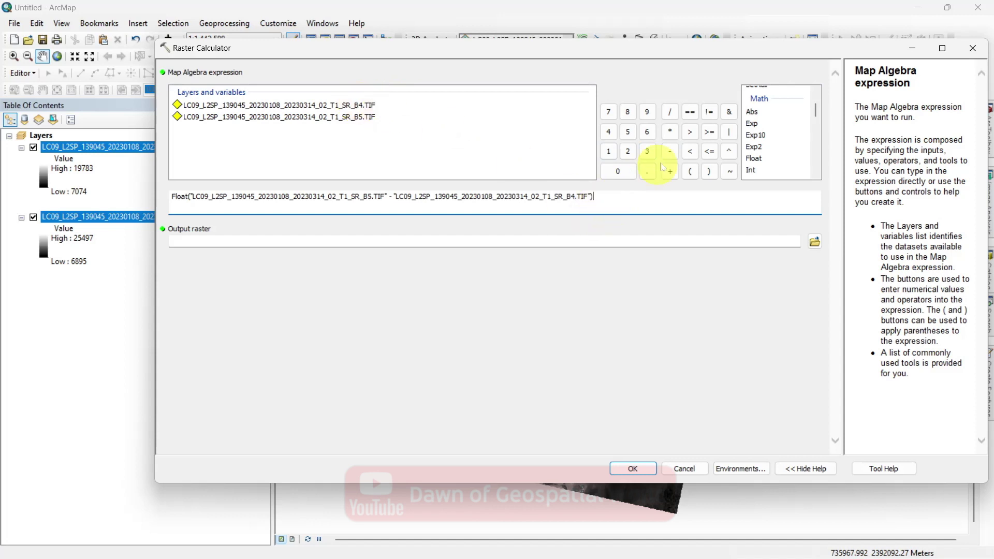
pyautogui.click(670, 112)
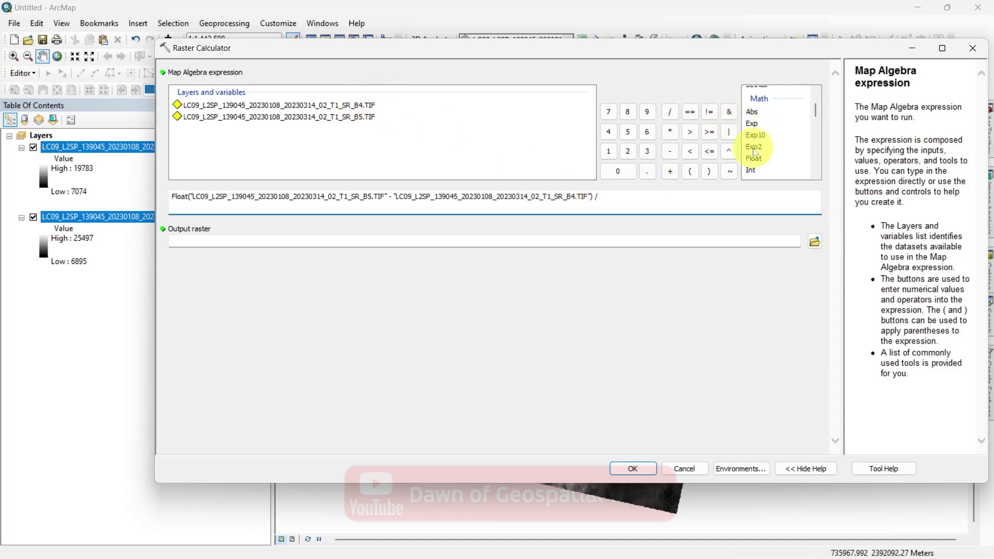
pyautogui.doubleClick(316, 118)
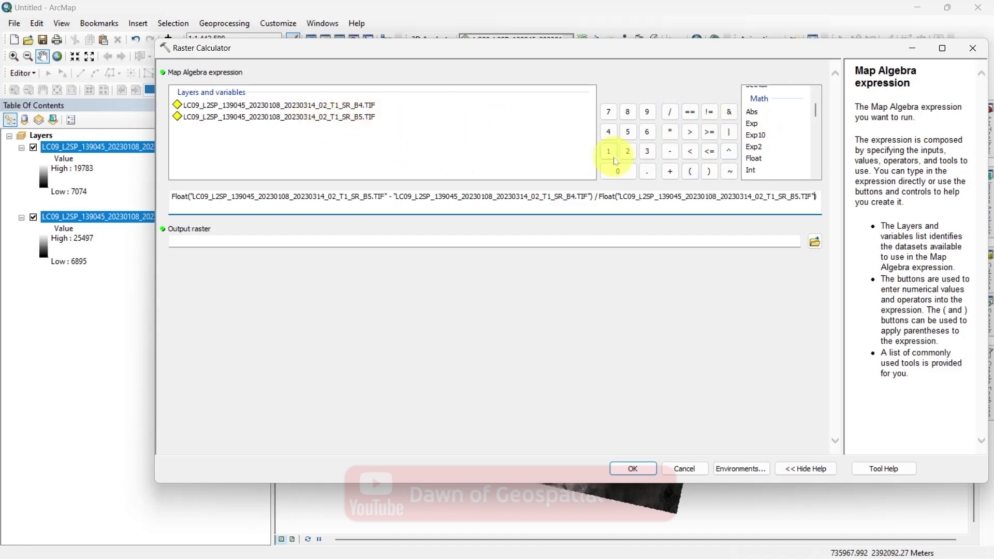
pyautogui.click(671, 172)
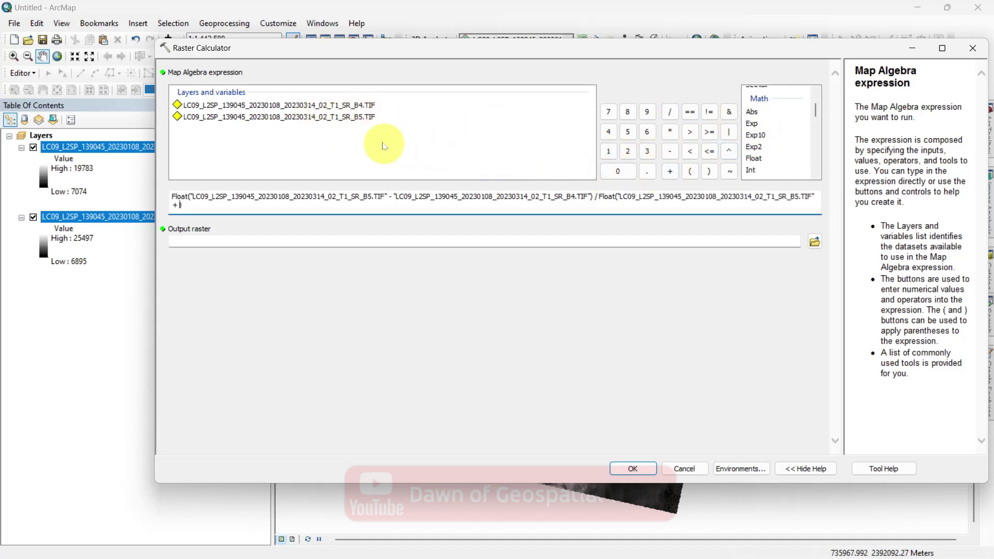
pyautogui.doubleClick(347, 107)
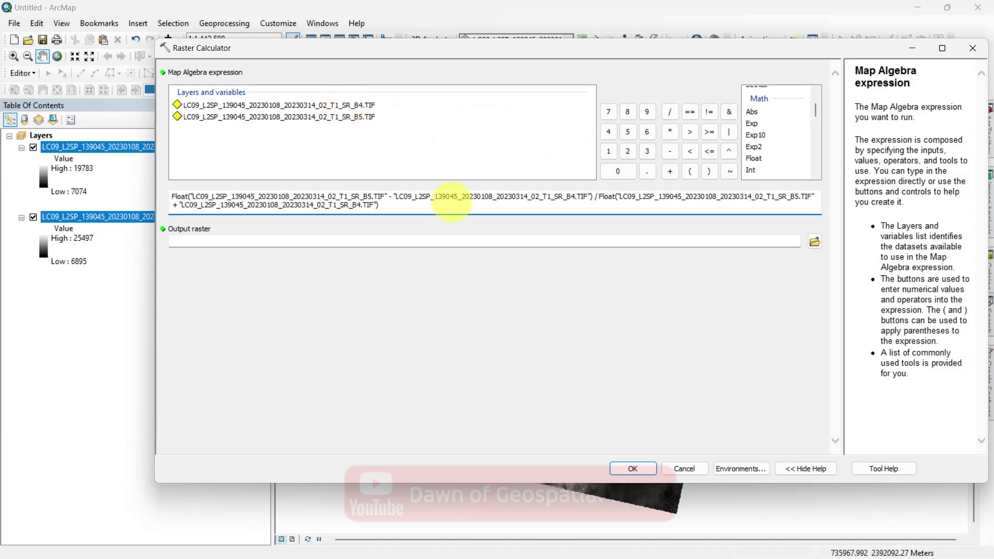
pyautogui.click(521, 335)
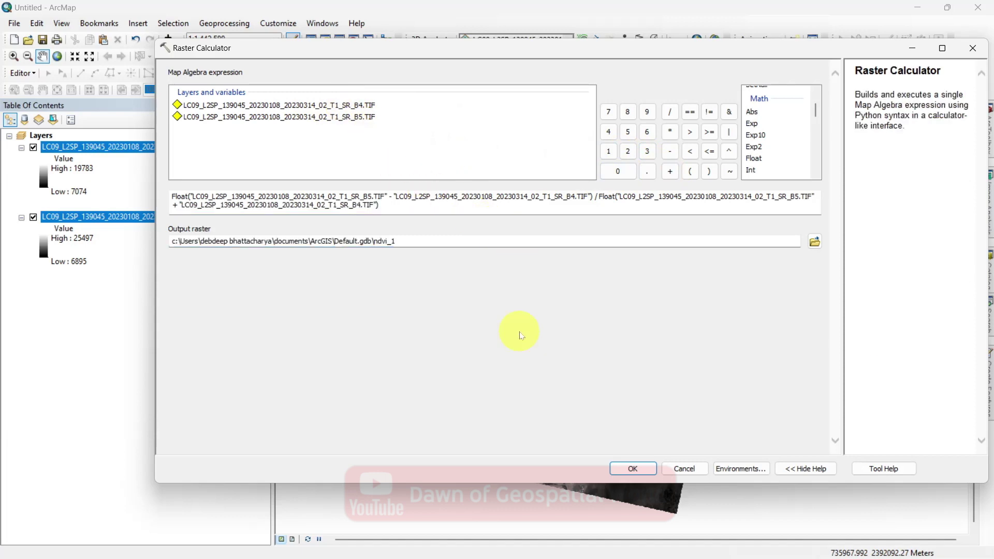
pyautogui.click(642, 468)
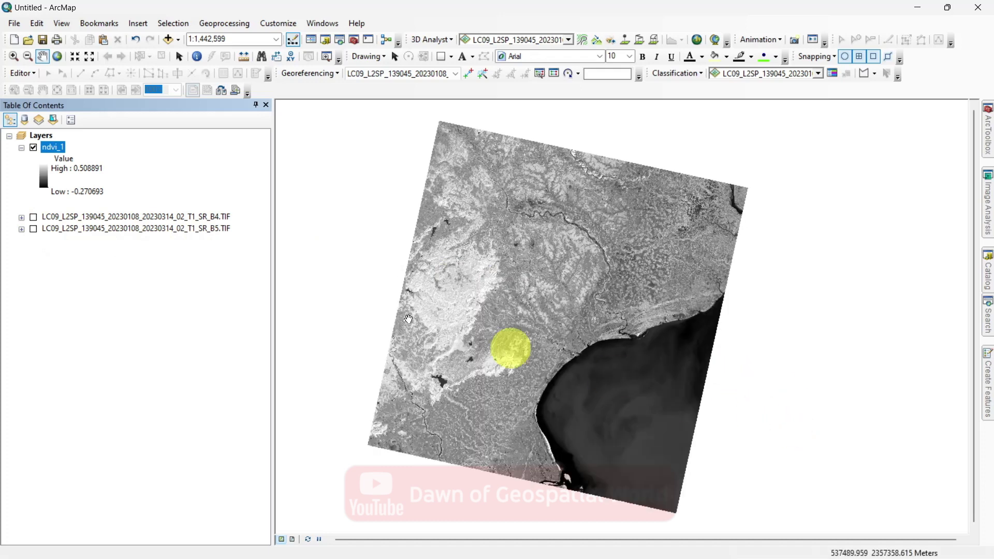
# - Give ndvi_1 an inverted green-to-blue stretch ramp, then switch its symbology to Classified
pyautogui.doubleClick(58, 150)
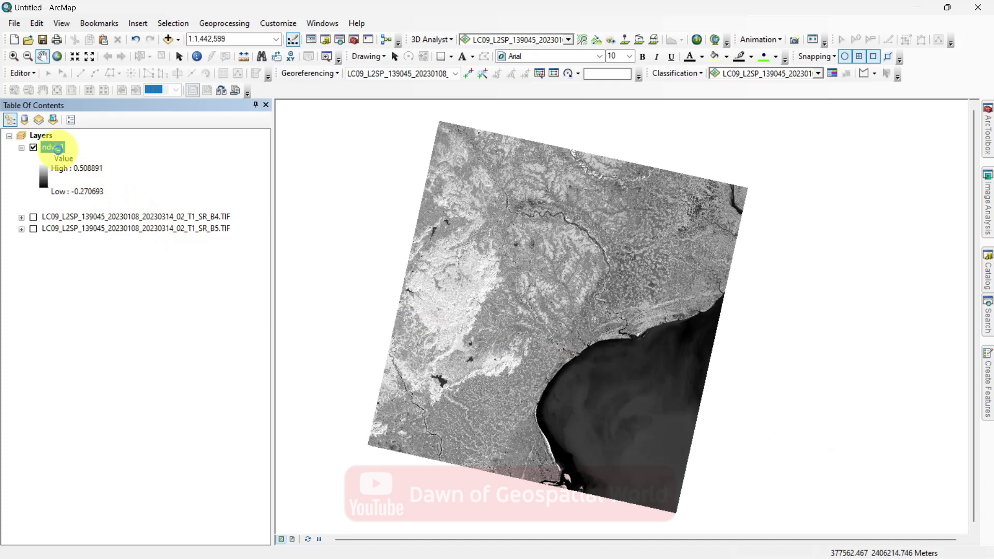
pyautogui.rightClick(58, 151)
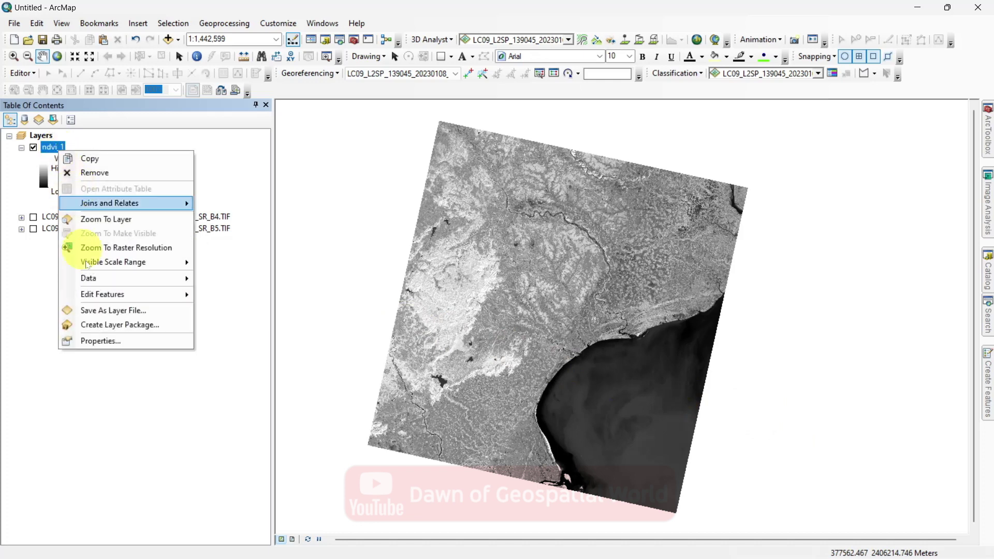
pyautogui.click(112, 342)
pyautogui.click(638, 287)
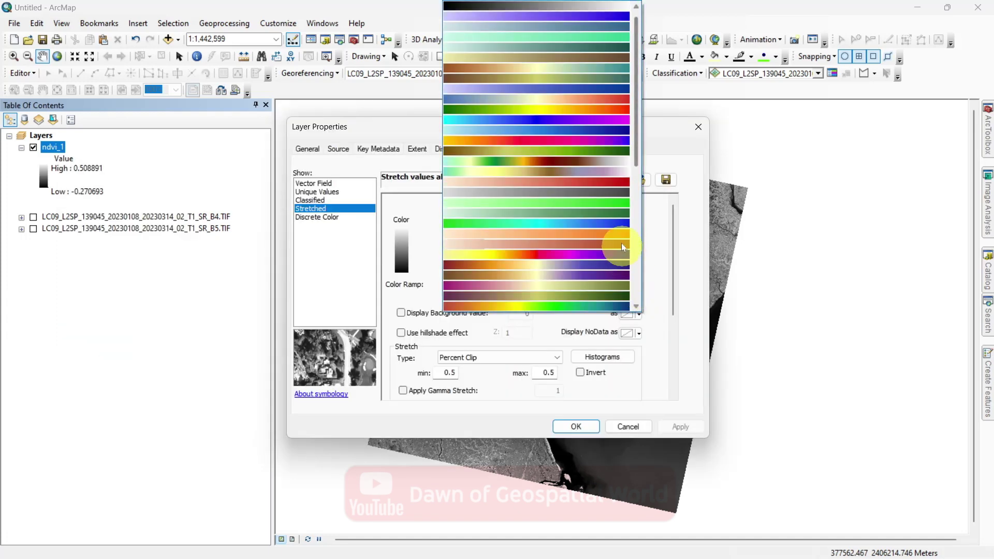
pyautogui.click(612, 222)
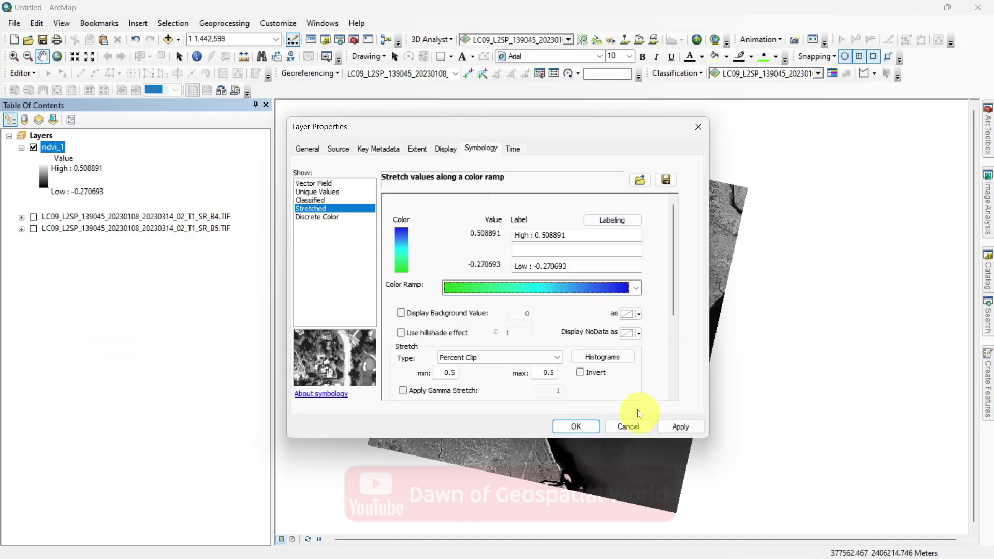
pyautogui.click(596, 376)
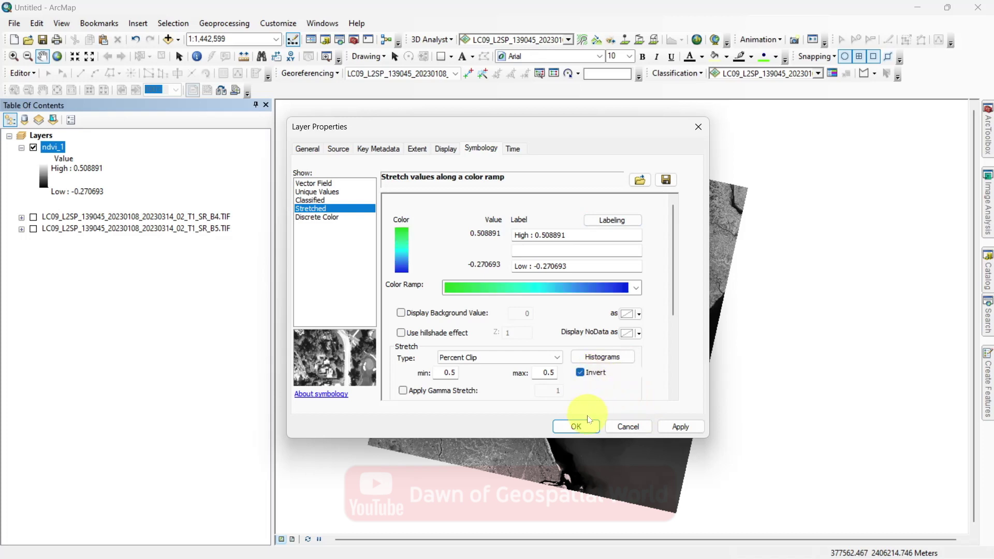
pyautogui.click(577, 427)
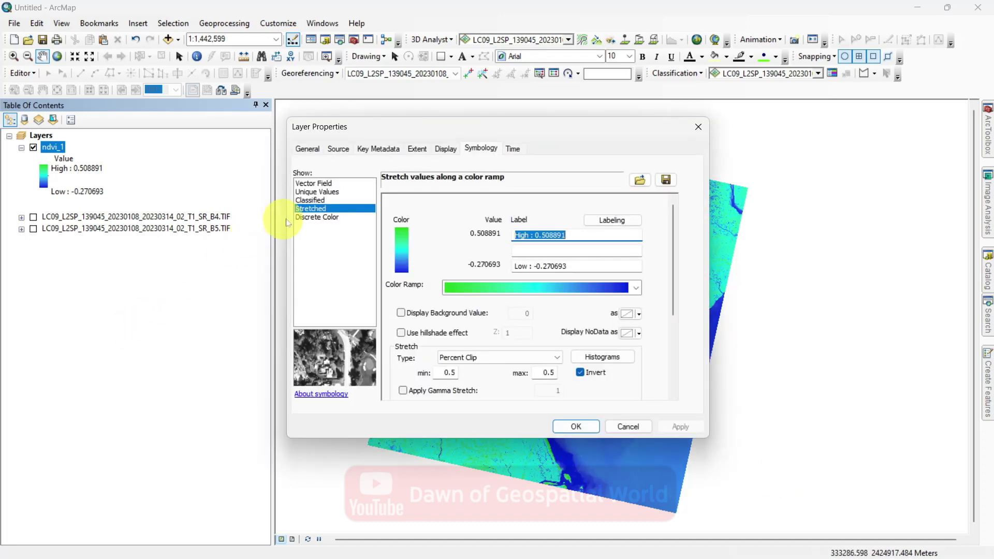
pyautogui.click(312, 201)
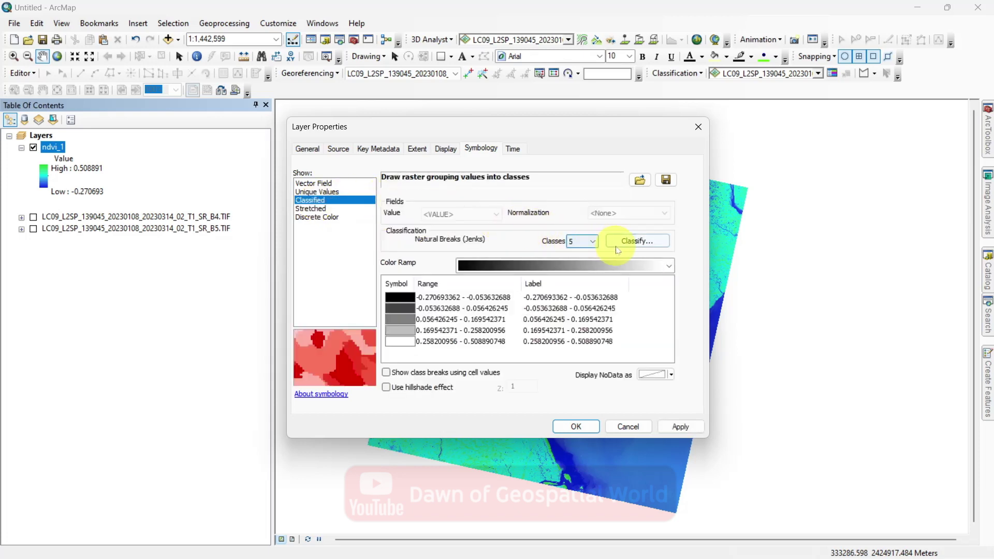
# - In the Classification dialog, set the first class breaks to 0 and 0.2
pyautogui.click(630, 243)
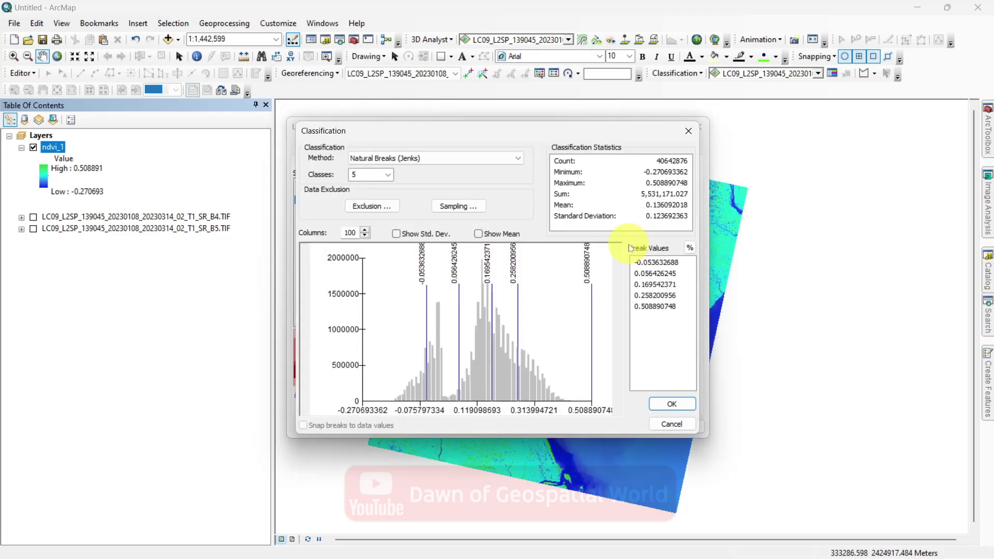
pyautogui.click(657, 262)
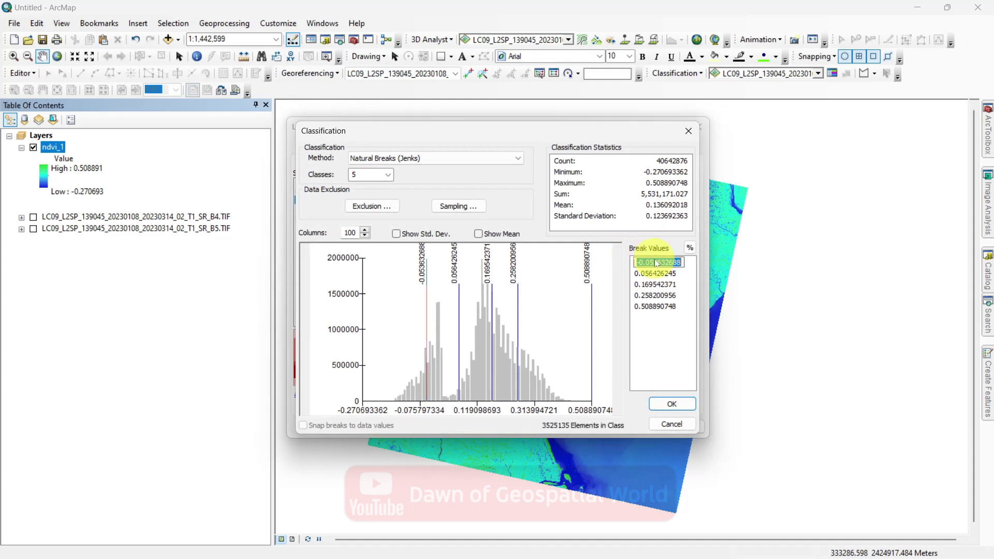
pyautogui.write('0')
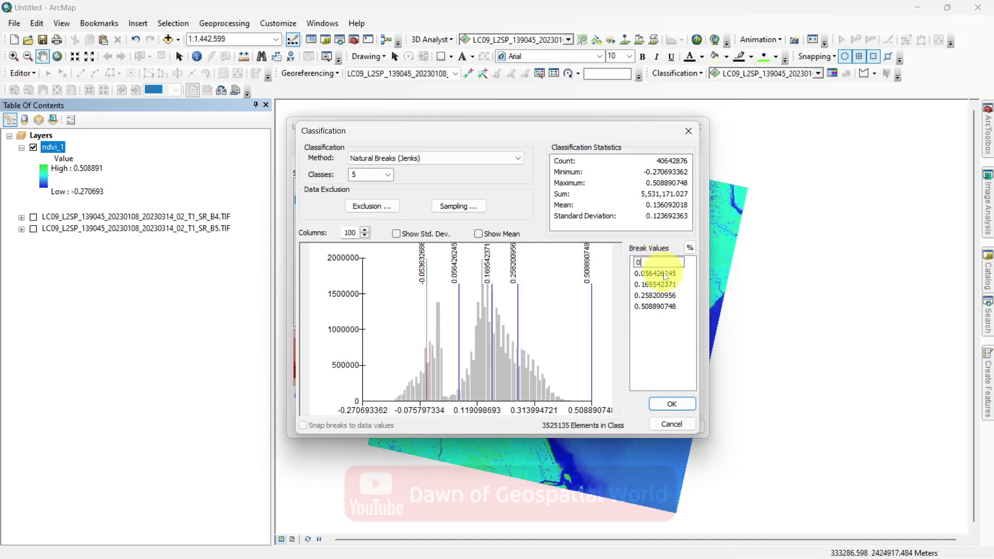
pyautogui.press('Return')
pyautogui.click(666, 275)
pyautogui.write('0.')
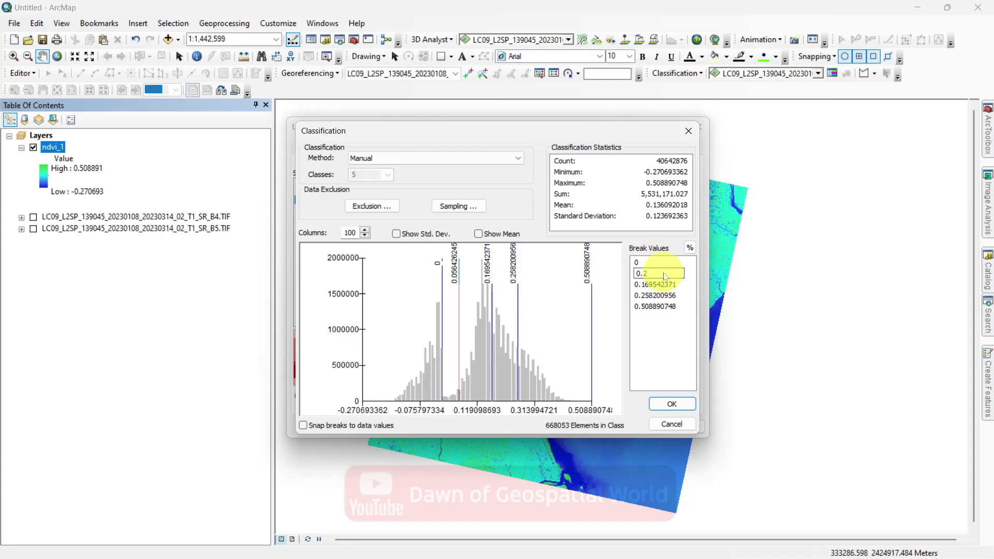
pyautogui.write('2')
pyautogui.press('Return')
# - Set the remaining breaks to 0.3 and 0.4 and accept the manual classification
pyautogui.write('0.3')
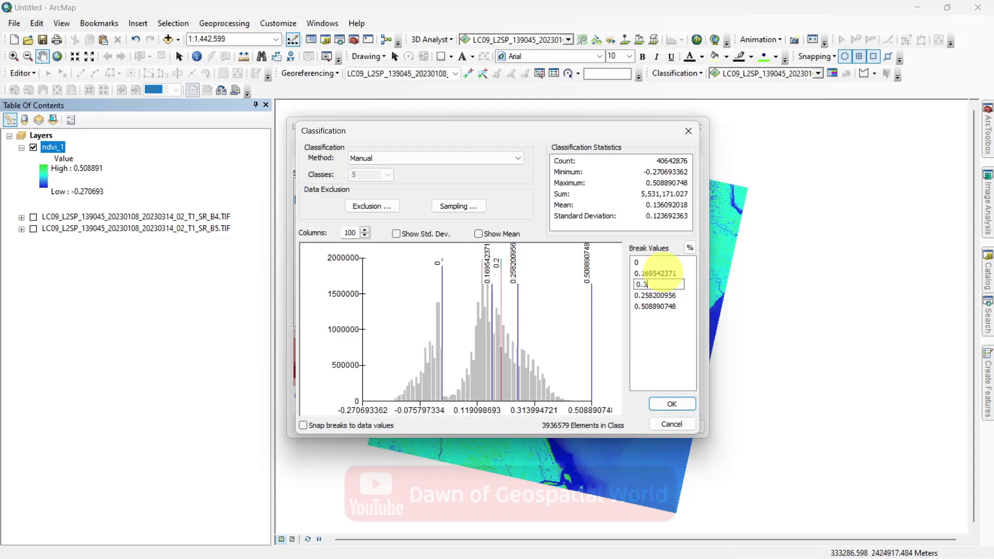
pyautogui.press('Return')
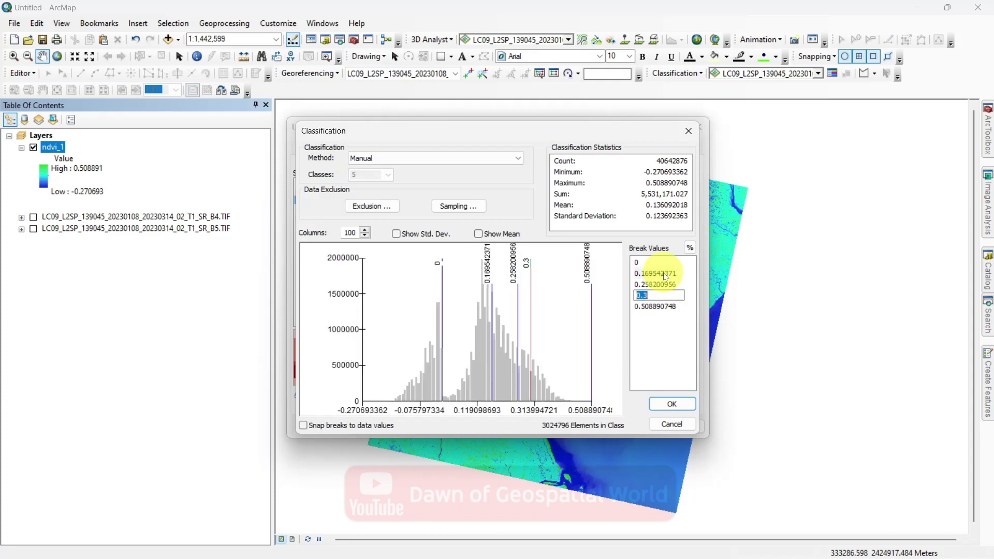
pyautogui.click(666, 275)
pyautogui.write('0.2')
pyautogui.press('Return')
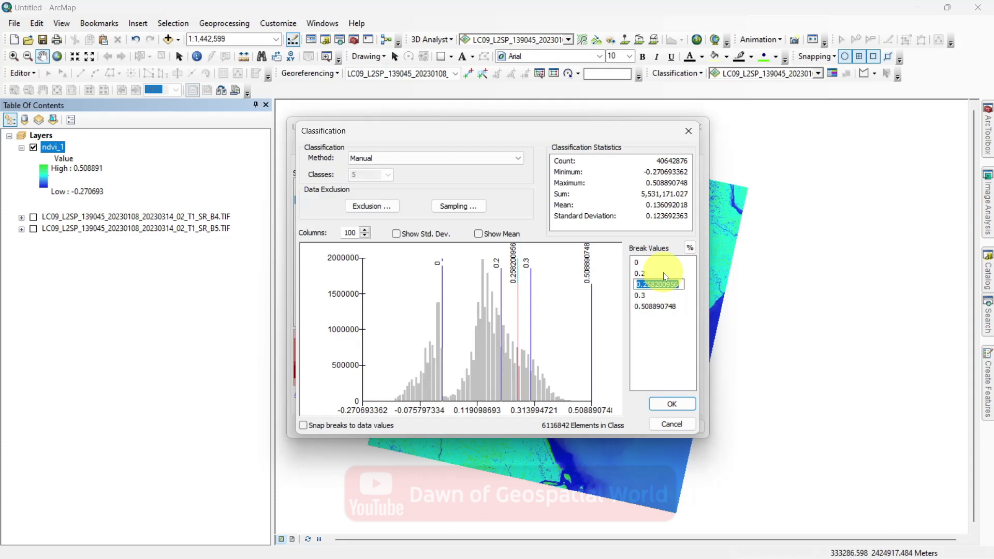
pyautogui.write('0.4')
pyautogui.press('Return')
pyautogui.click(667, 340)
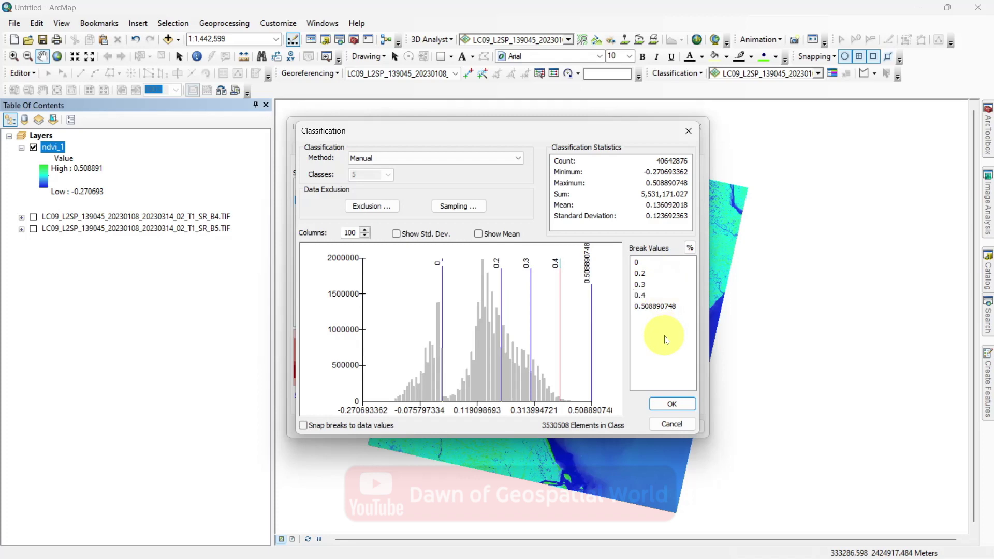
pyautogui.click(672, 404)
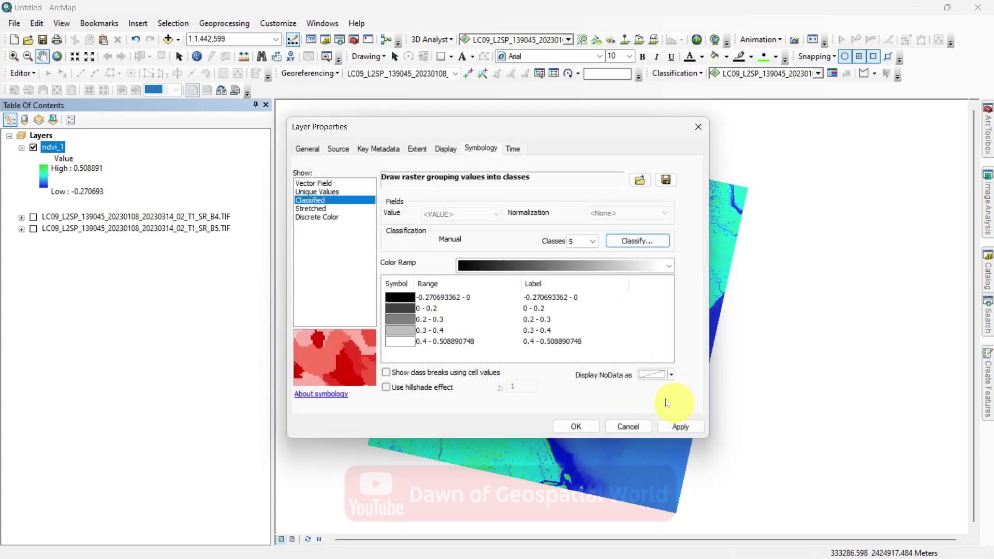
# - Enter Water, Bare Soil, Grassland, Light Vegetation and Dense Vegetation in the five Label cells
pyautogui.click(560, 299)
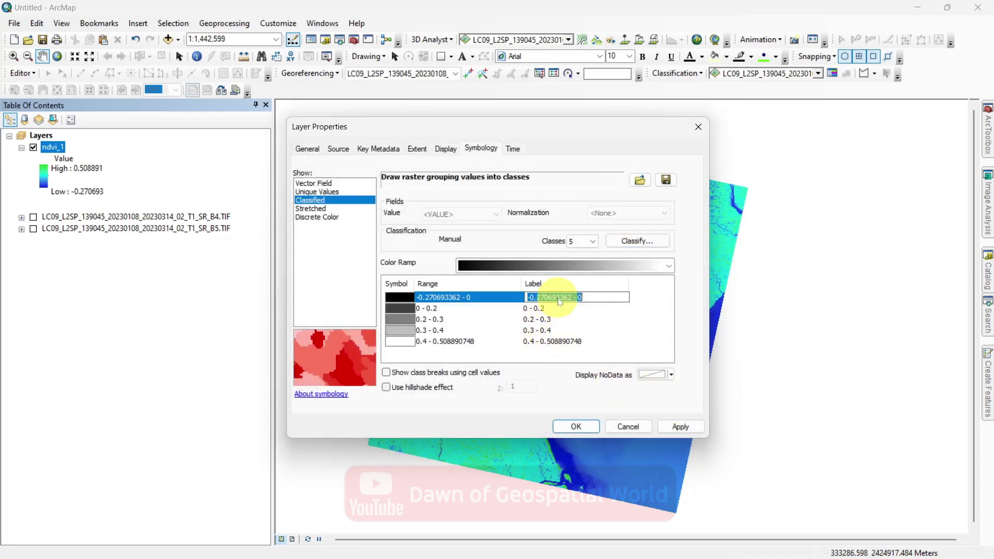
pyautogui.write('Water')
pyautogui.press('Return')
pyautogui.write('Bare Soil')
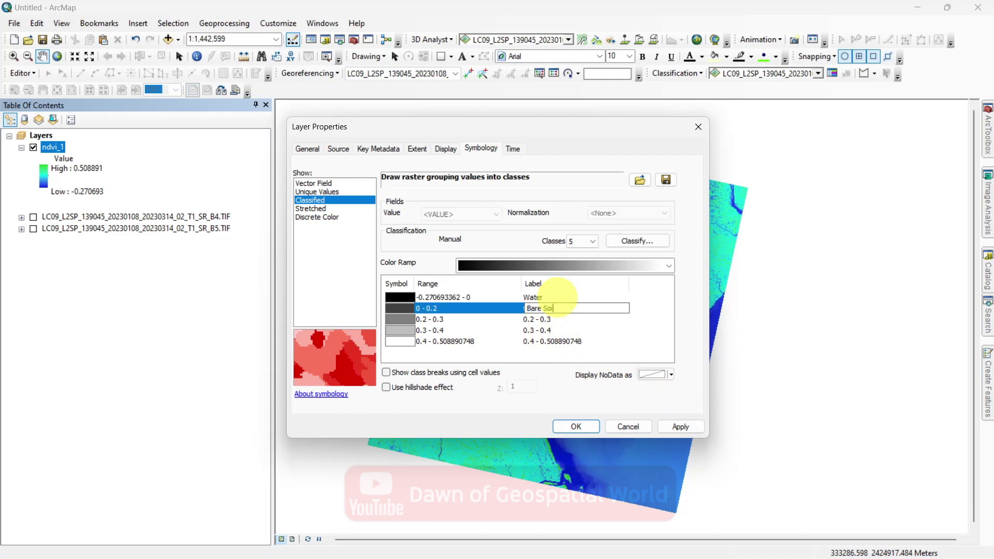
pyautogui.press('Return')
pyautogui.write('F')
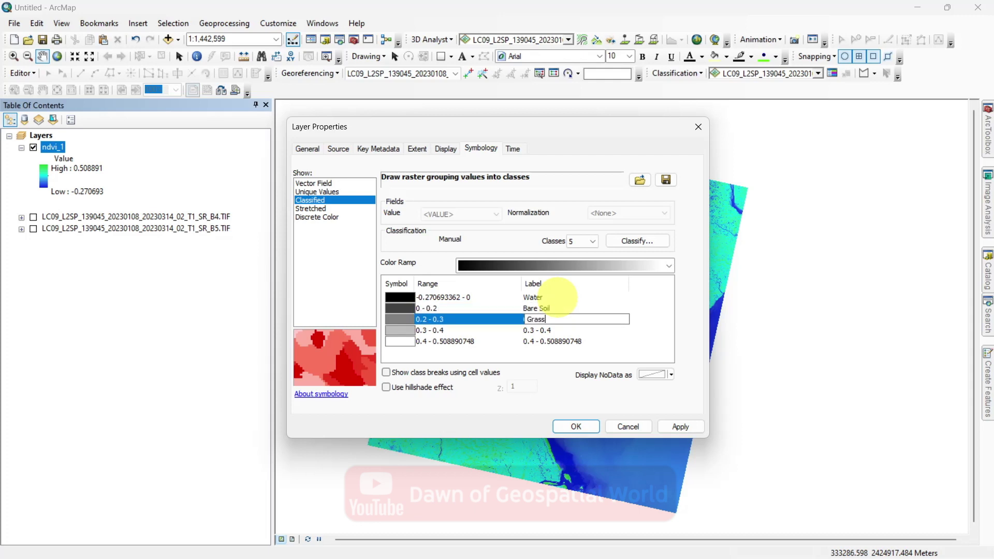
pyautogui.write('rassland')
pyautogui.press('Return')
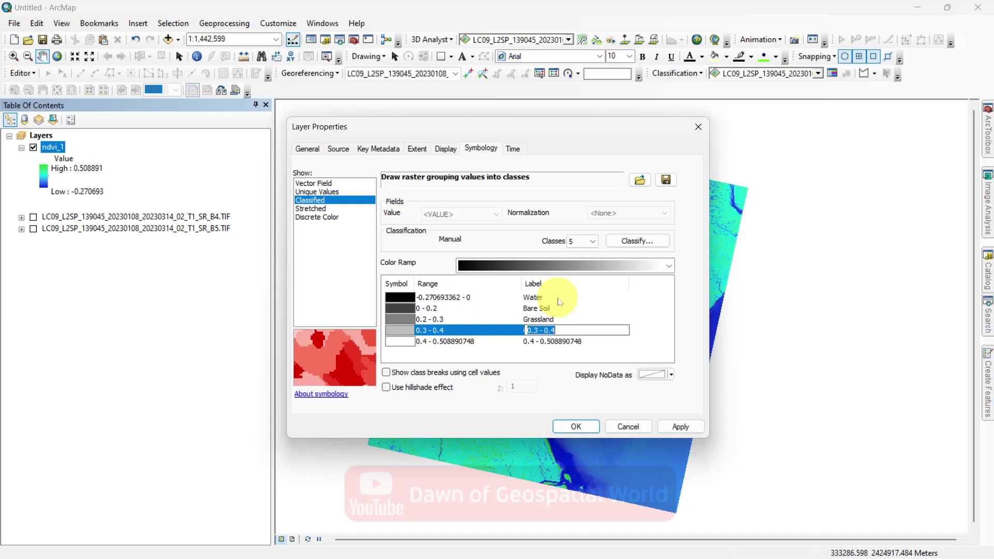
pyautogui.write('Light Vegetation')
pyautogui.press('Return')
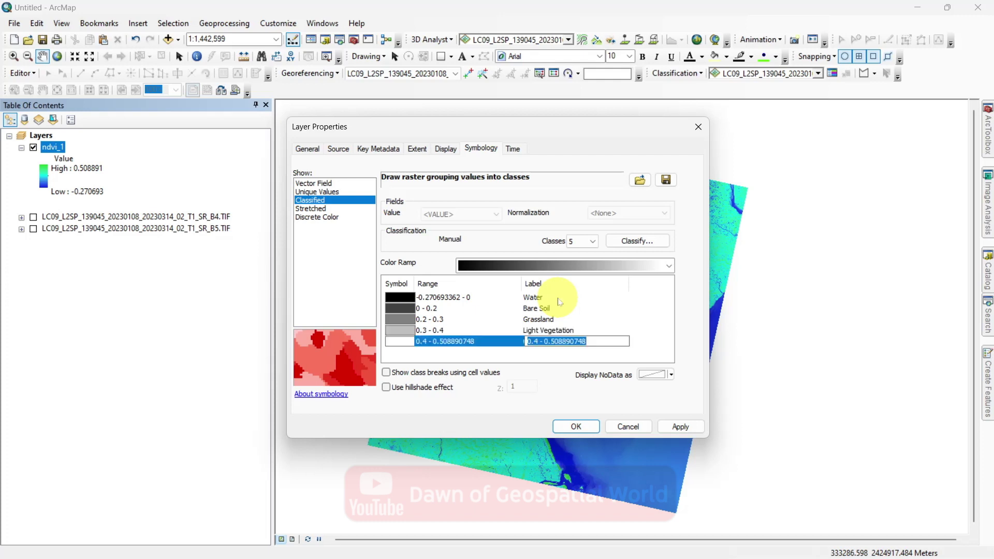
pyautogui.write('Dense Vegetation')
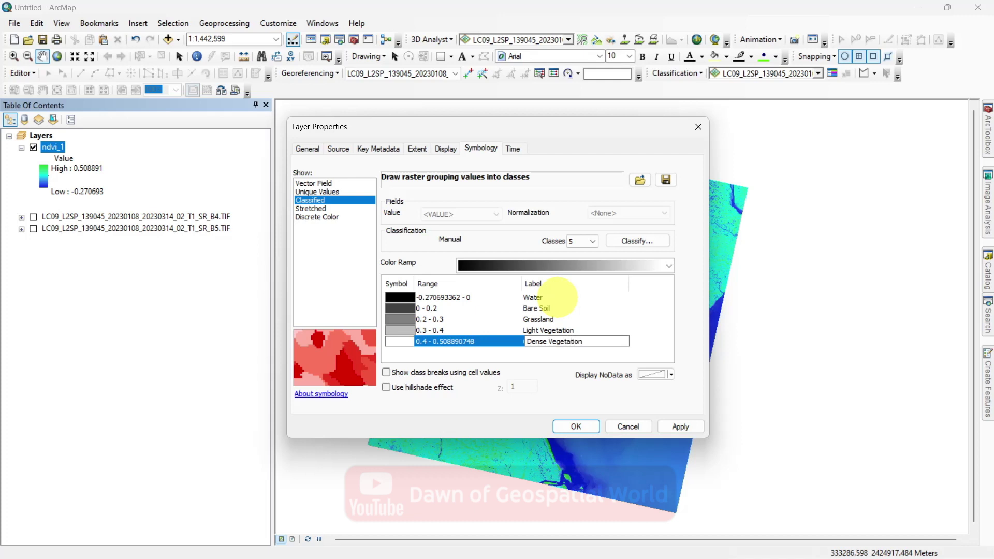
pyautogui.press('Return')
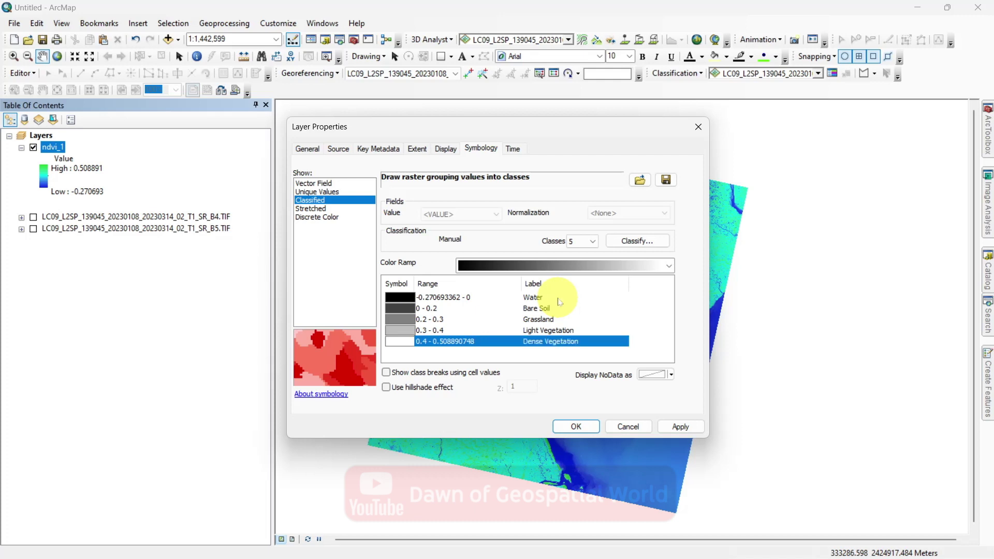
# - Colour the Water class light blue and the Bare Soil class light yellow
pyautogui.click(400, 293)
pyautogui.click(400, 293)
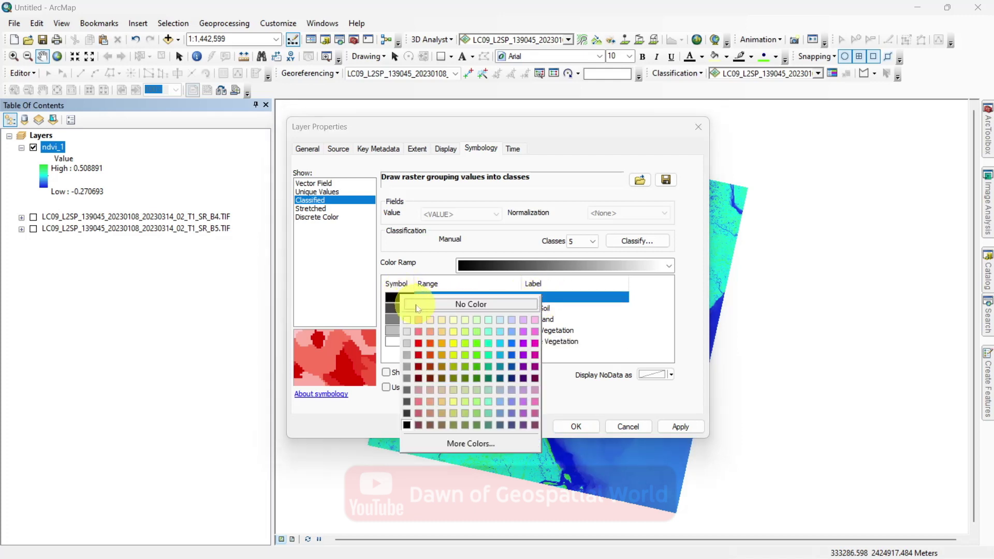
pyautogui.click(501, 354)
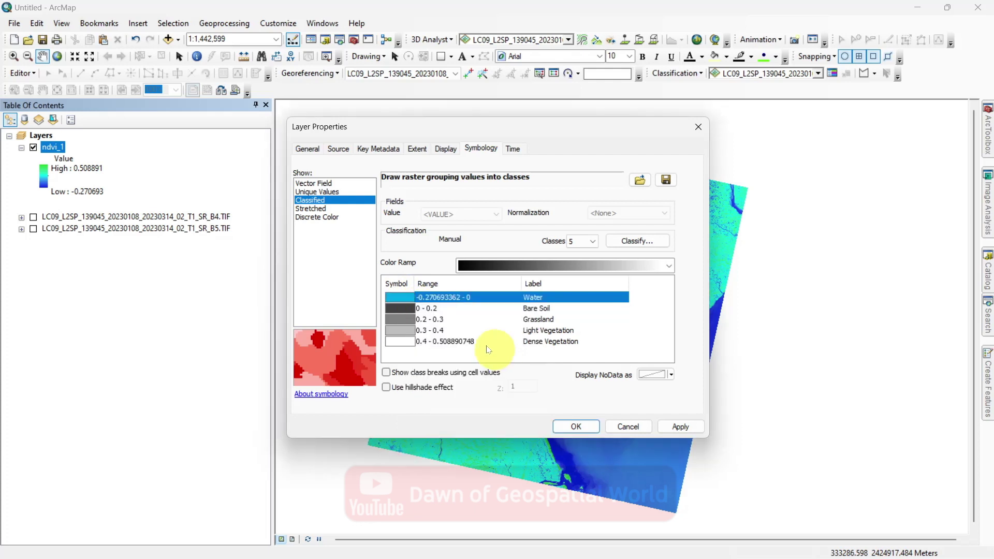
pyautogui.click(408, 312)
pyautogui.click(408, 312)
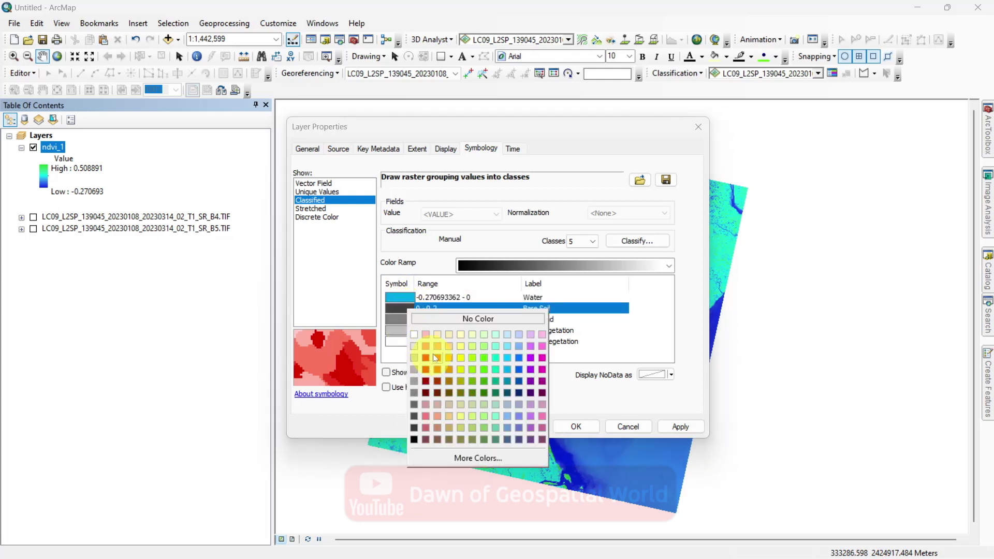
pyautogui.click(449, 336)
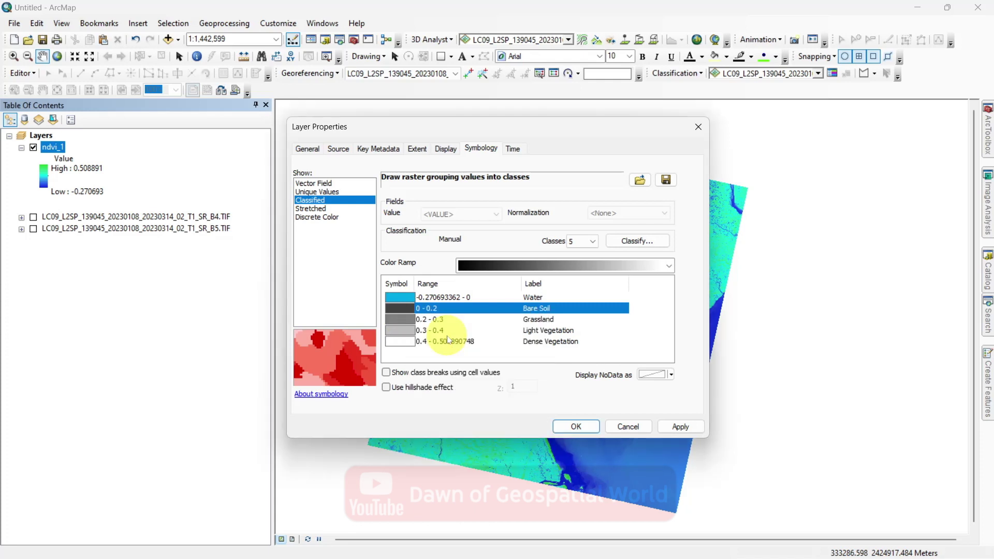
# - Colour Grassland light green, Light Vegetation bright green, Dense Vegetation dark green, then apply and close
pyautogui.click(413, 320)
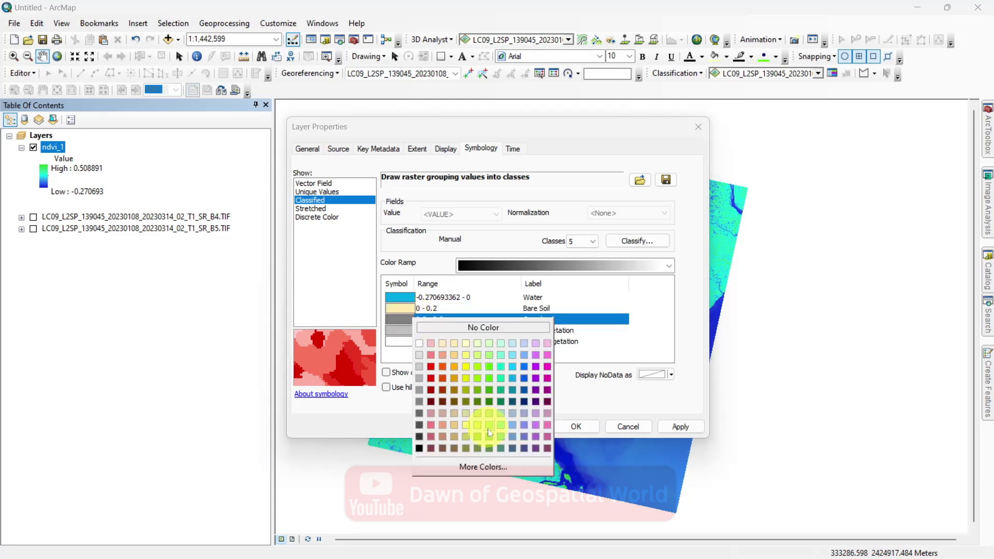
pyautogui.click(490, 434)
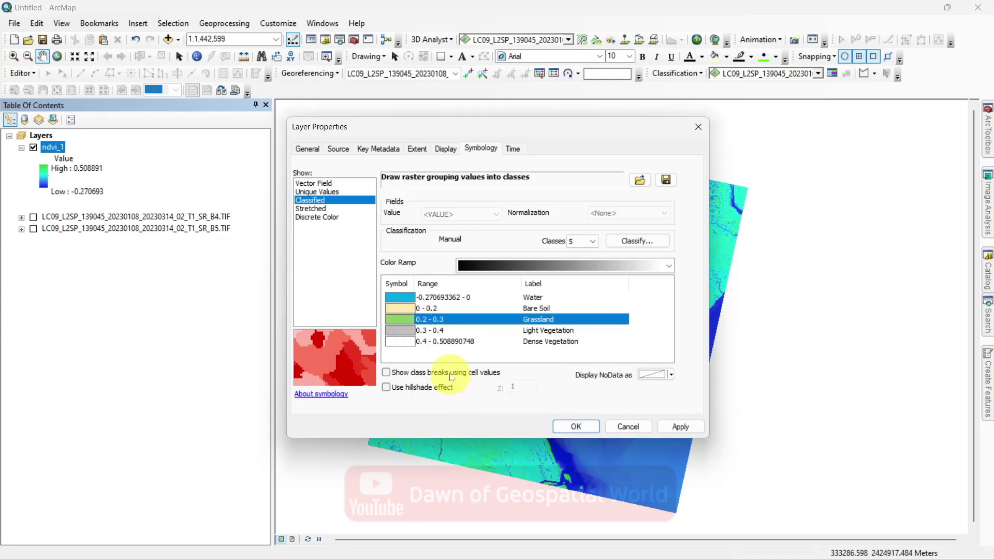
pyautogui.click(411, 331)
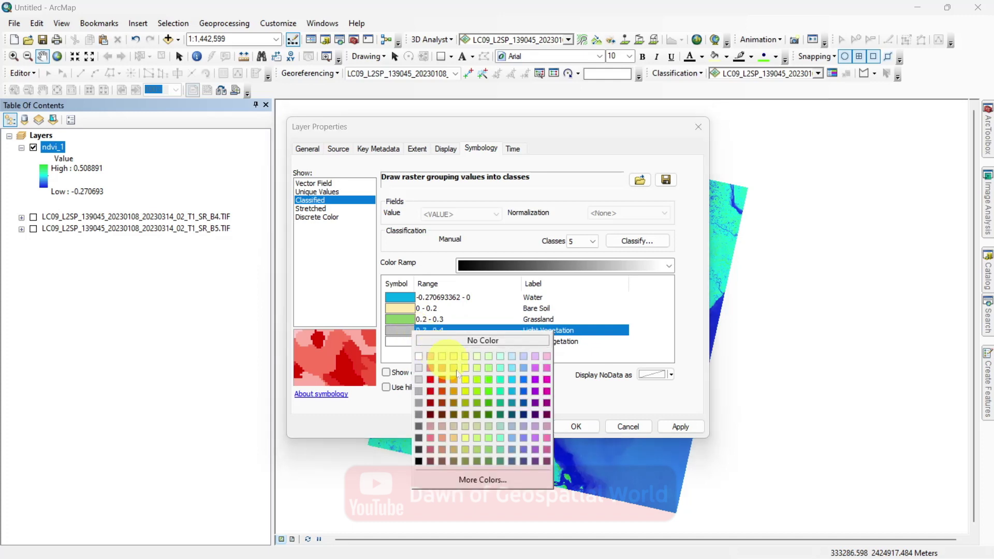
pyautogui.click(487, 392)
pyautogui.click(412, 342)
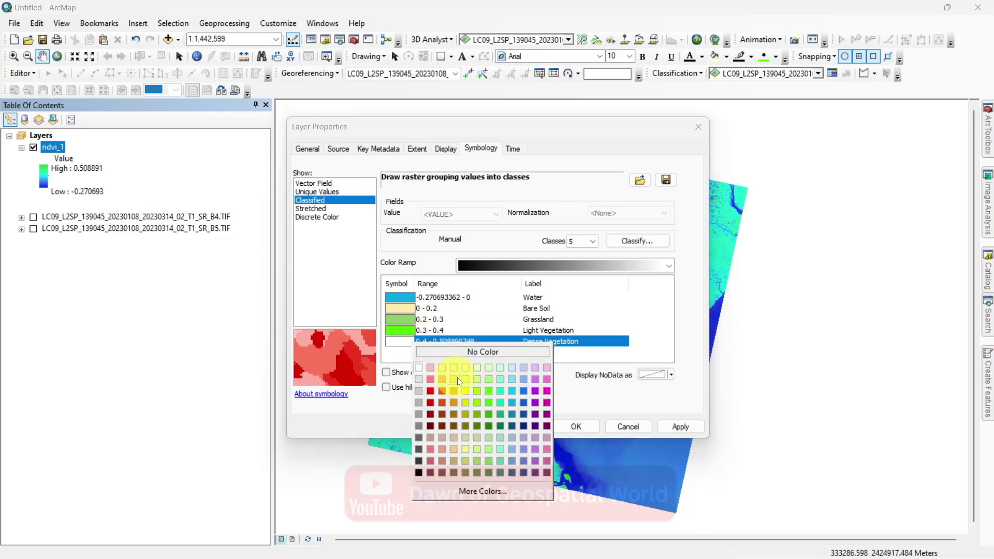
pyautogui.click(492, 426)
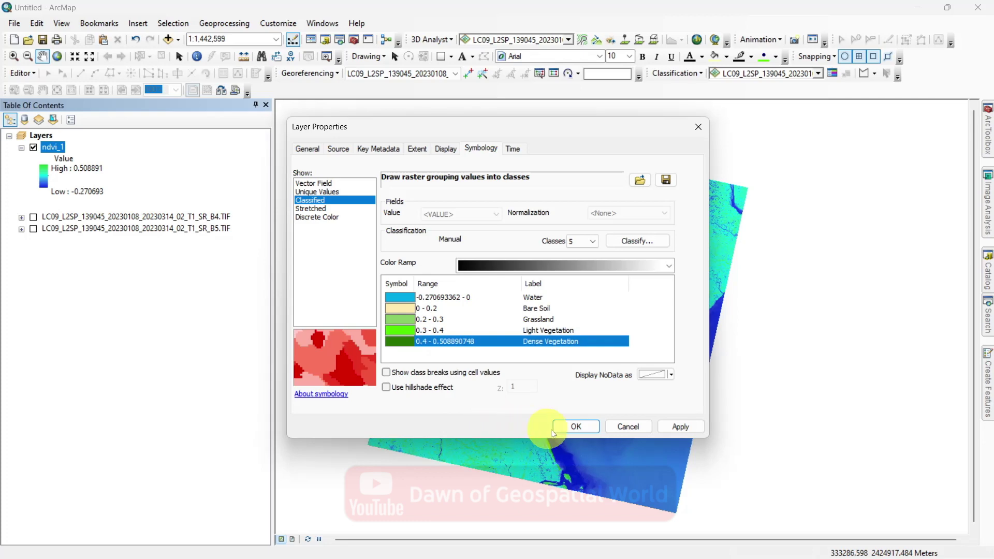
pyautogui.click(678, 423)
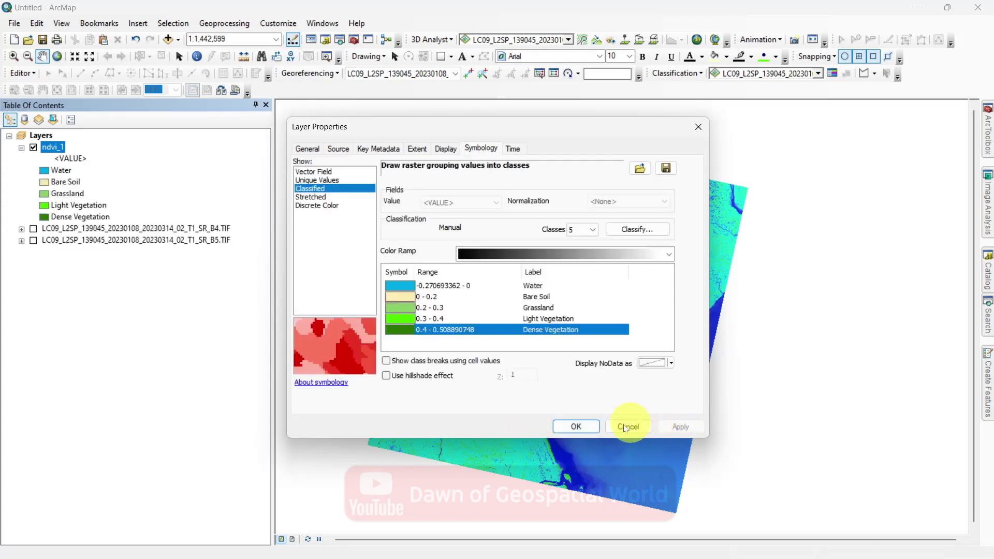
pyautogui.click(589, 427)
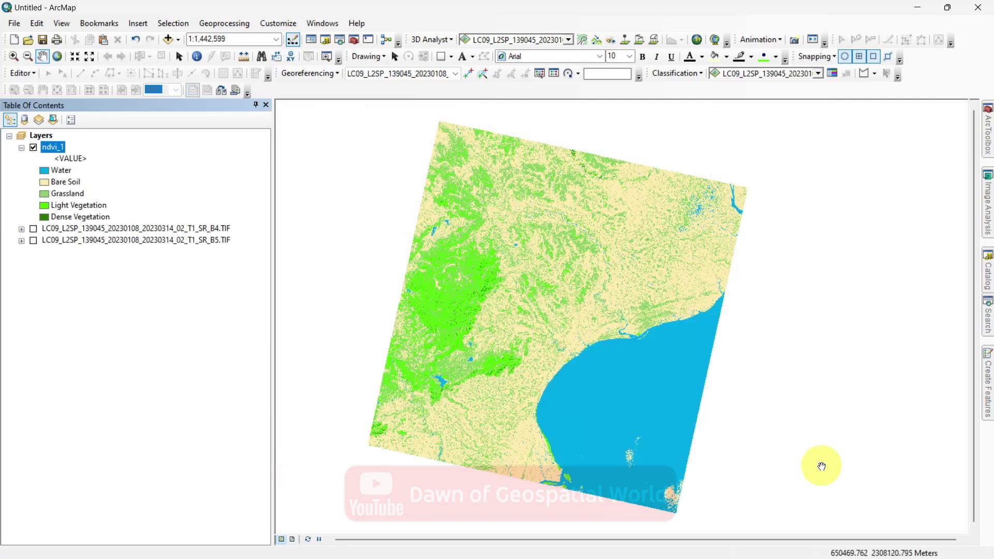